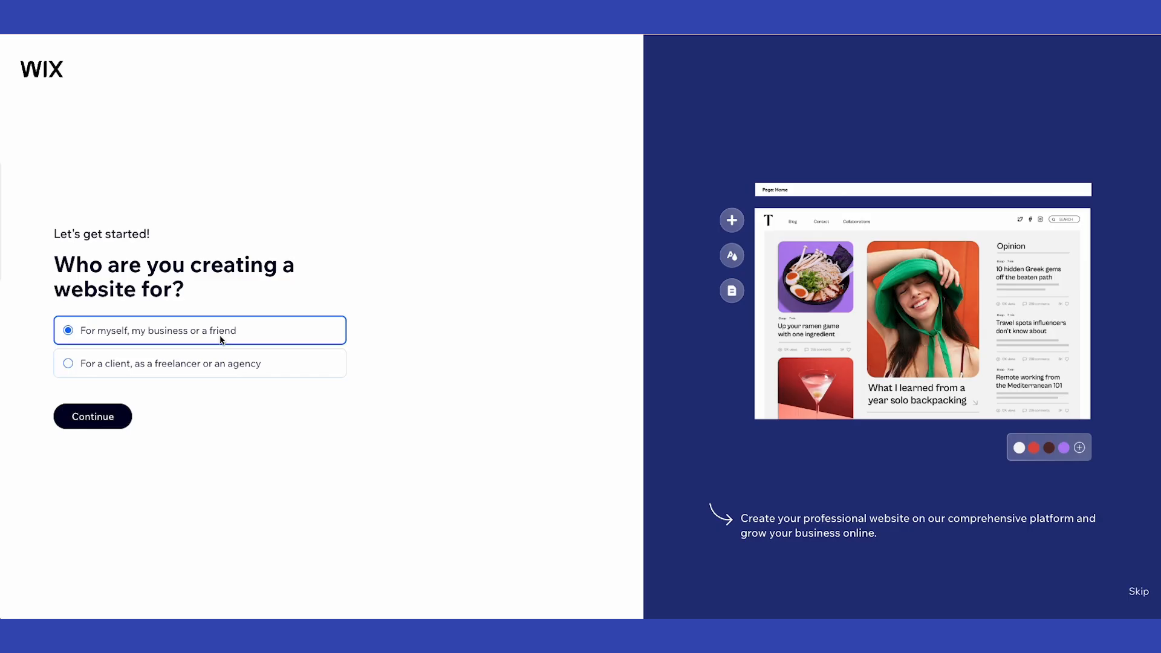
# Start creating a website for yourself or your business with Wix, choosing to set it up without the AI chat
pyautogui.click(92, 417)
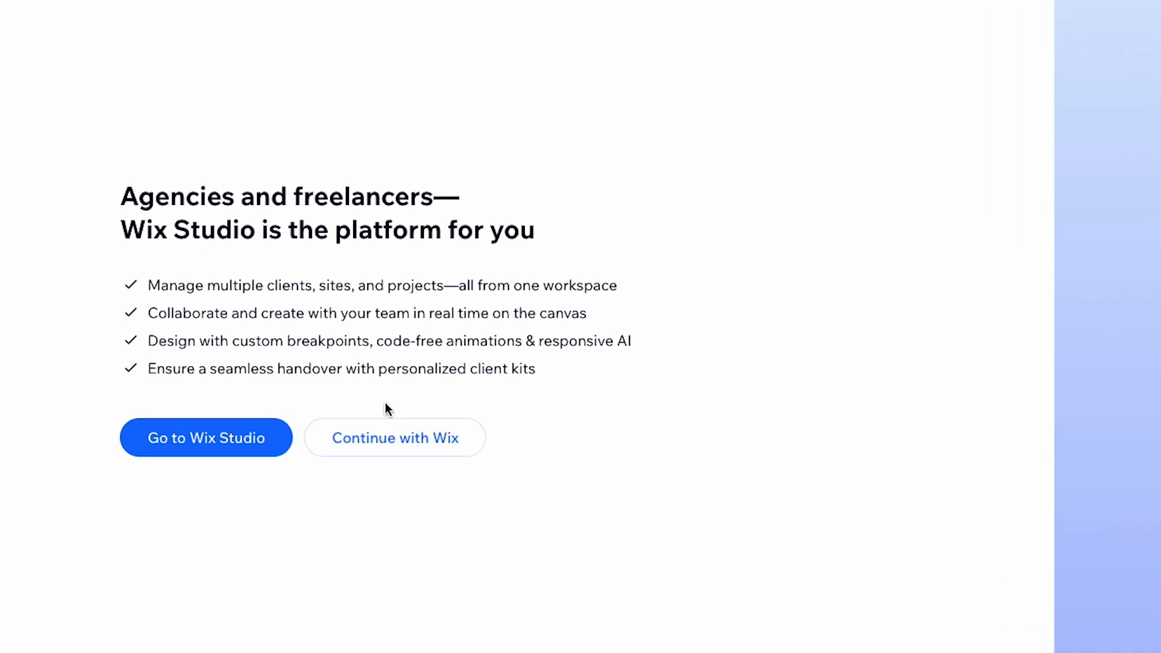
pyautogui.click(265, 407)
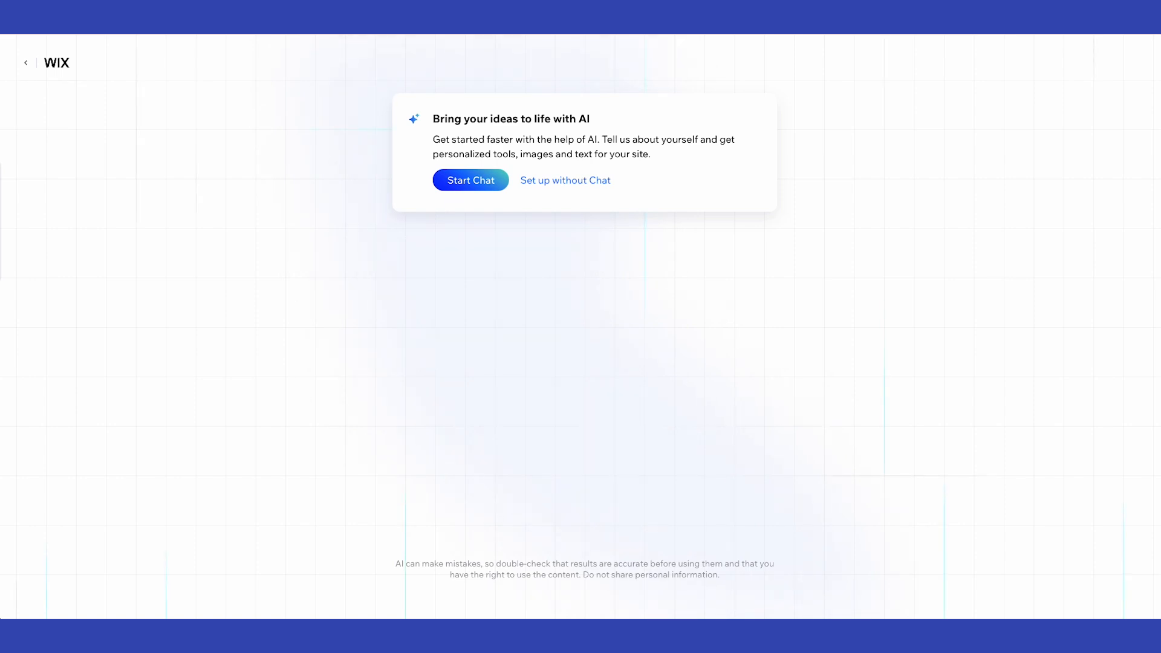
pyautogui.click(553, 180)
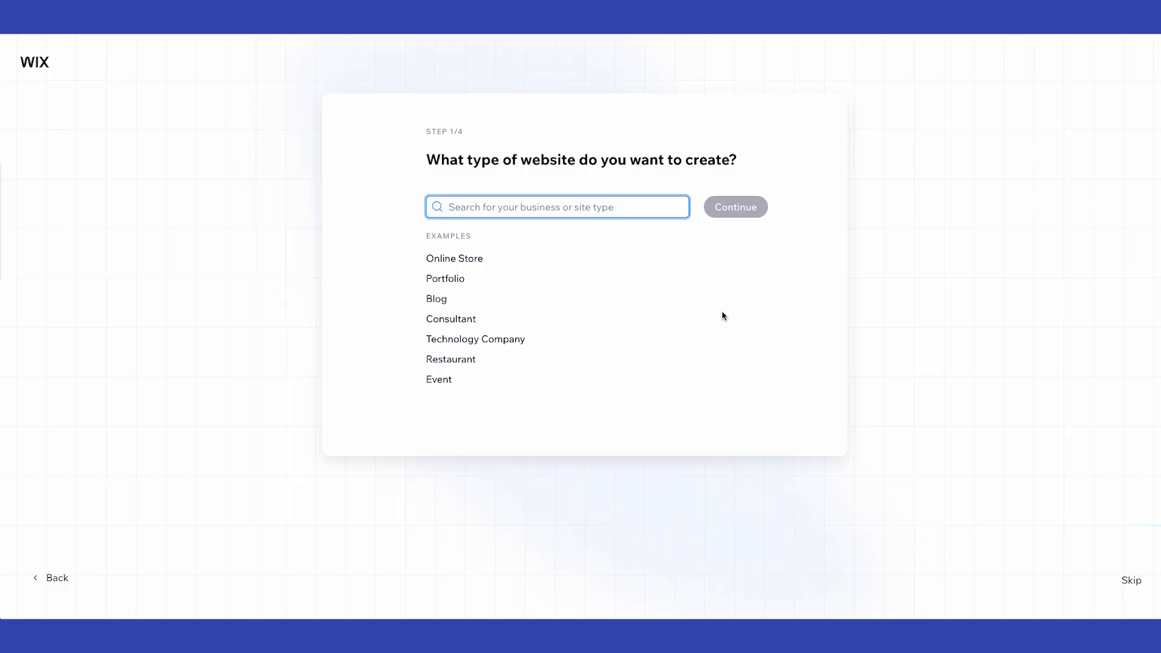
# Choose Wedding Planner as the type of website and continue to the site details
pyautogui.write('W')
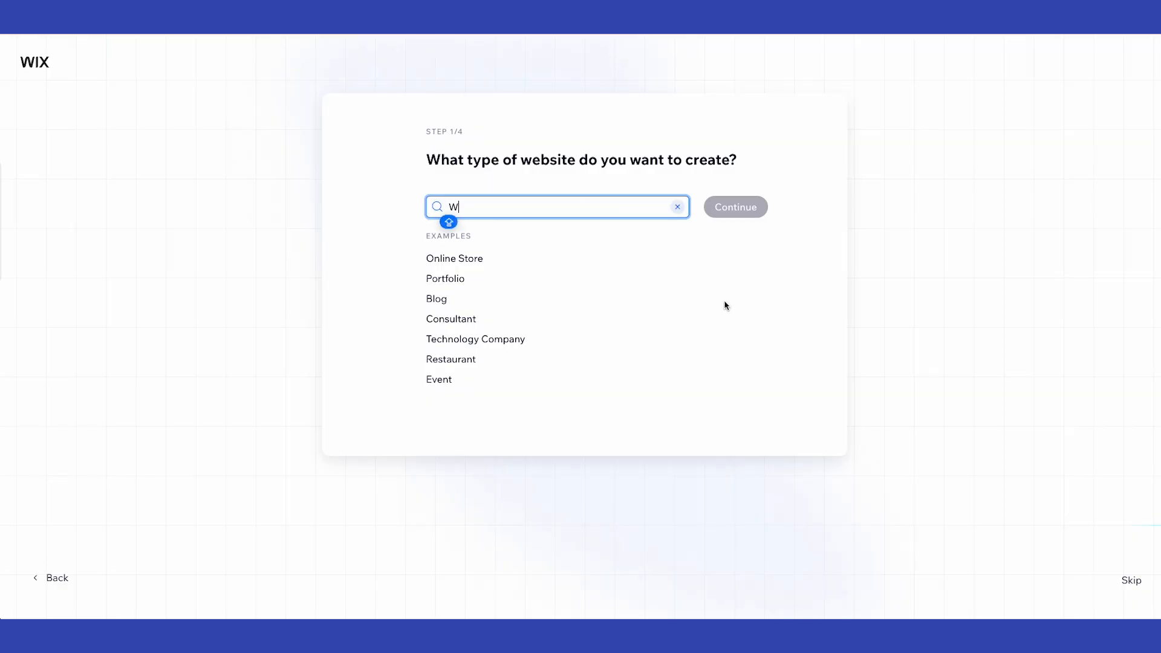
pyautogui.write('eddi')
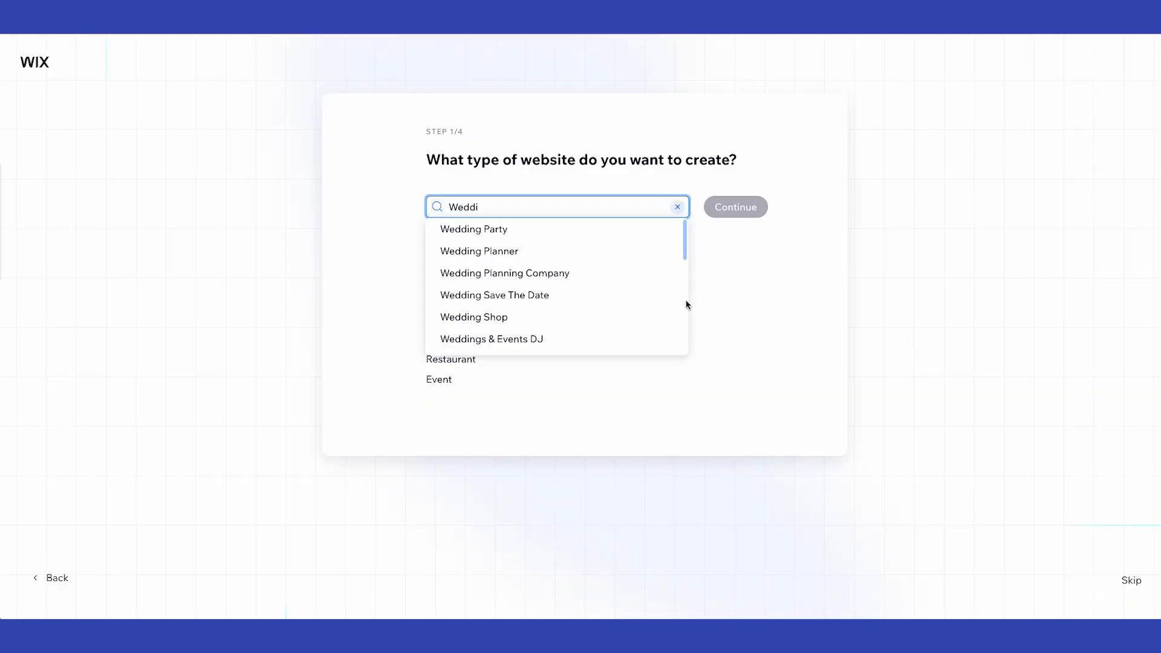
pyautogui.write('ng planner')
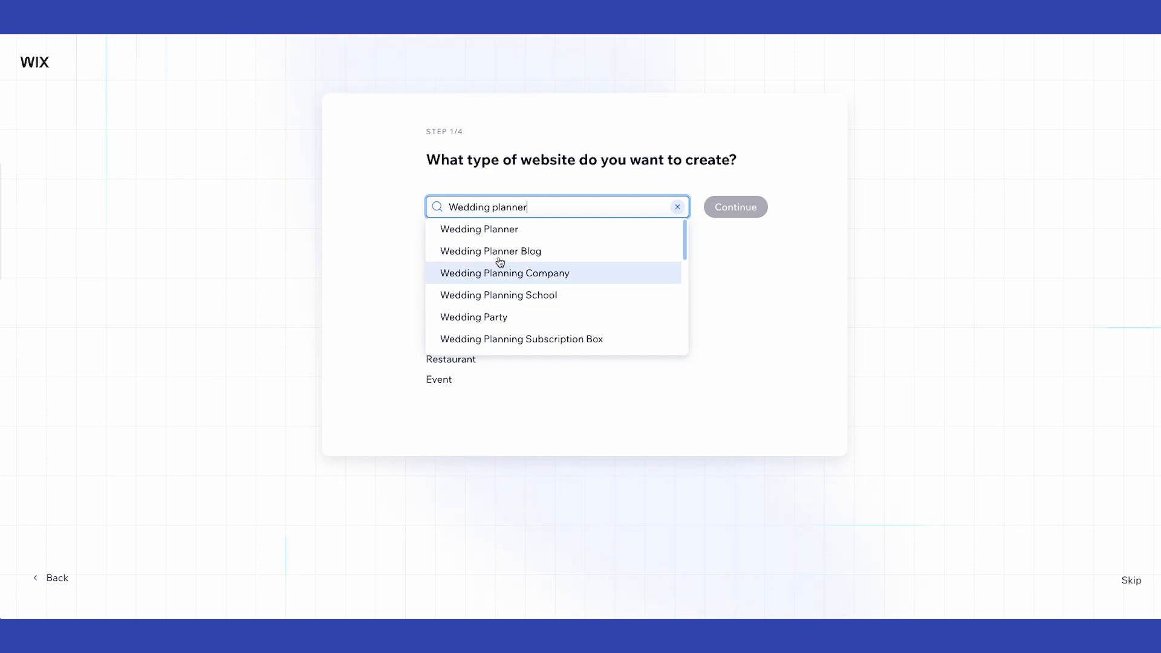
pyautogui.scroll(-1, 550, 289)
pyautogui.scroll(-2, 549, 289)
pyautogui.scroll(3, 550, 279)
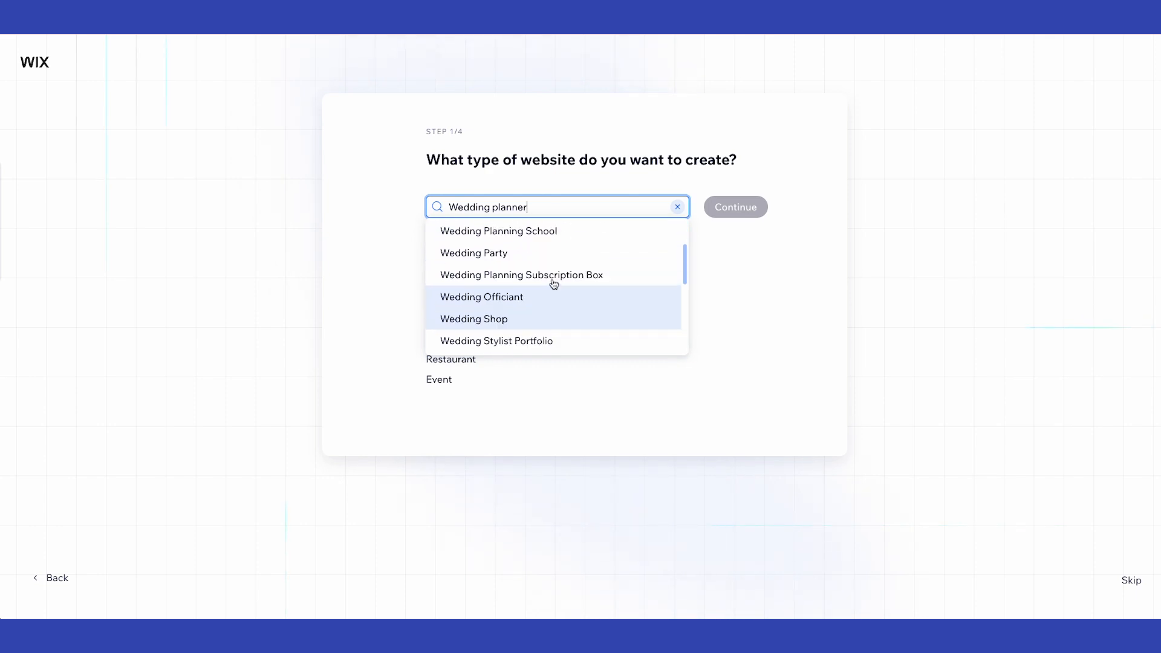
pyautogui.click(533, 234)
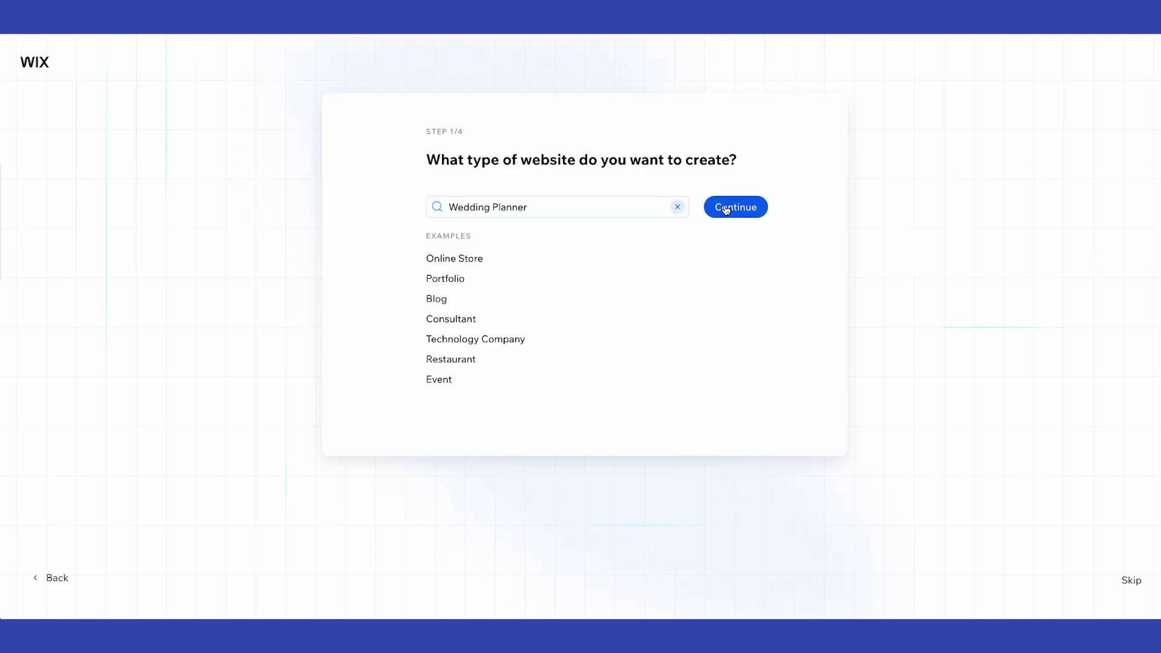
pyautogui.click(721, 207)
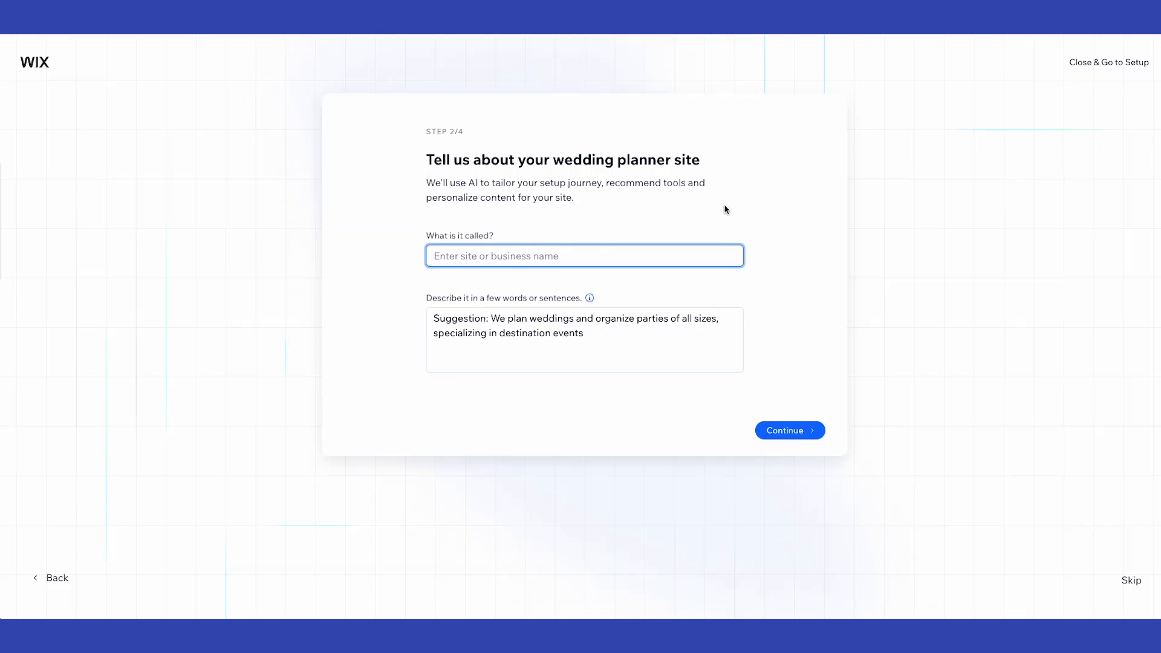
# Name the site Enchanted Events and remove the "Suggestion:" prefix from its description
pyautogui.write('Enchanted')
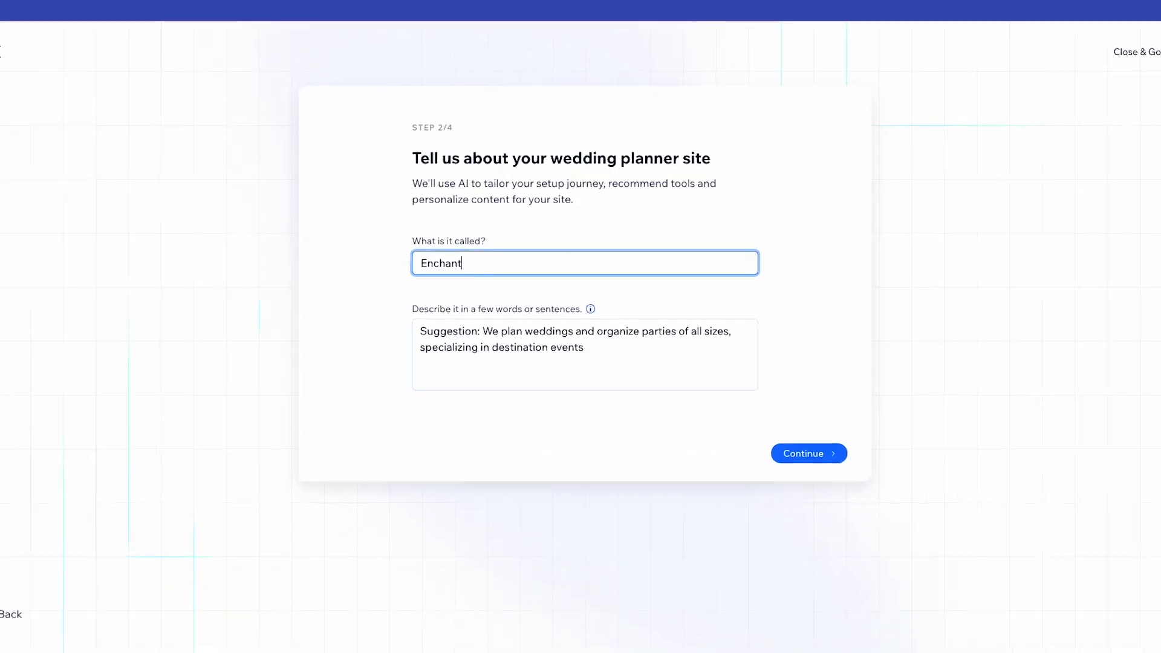
pyautogui.write(' Events')
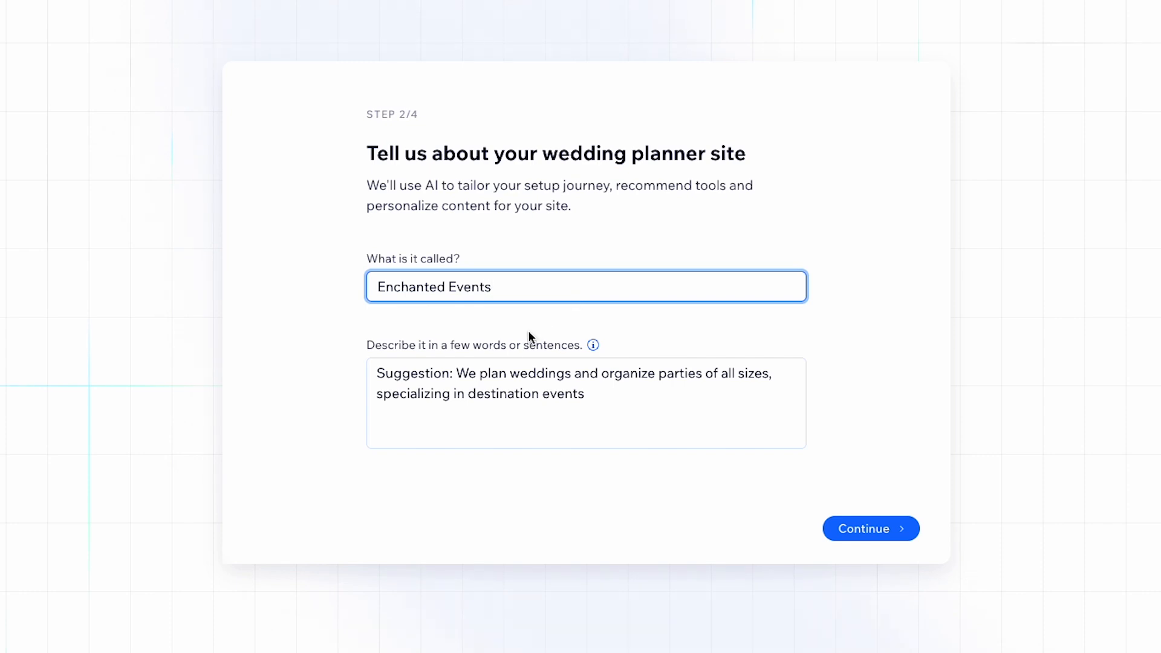
pyautogui.click(458, 374)
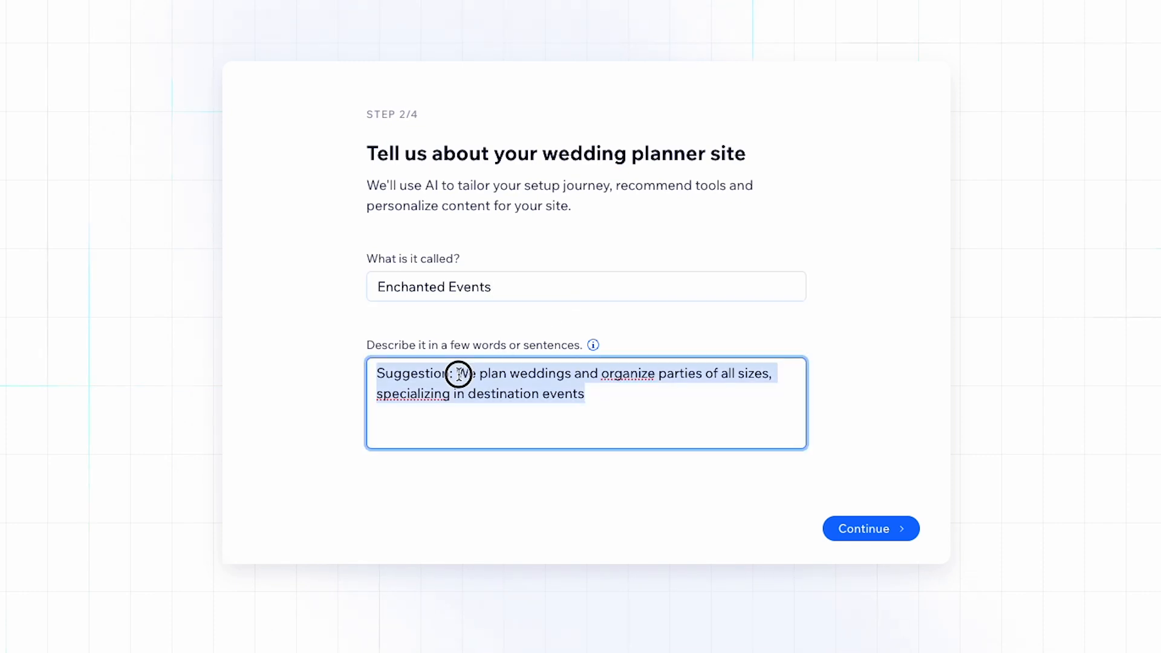
pyautogui.click(470, 411)
pyautogui.click(455, 376)
pyautogui.moveTo(455, 376); pyautogui.dragTo(355, 363)
pyautogui.press('BackSpace')
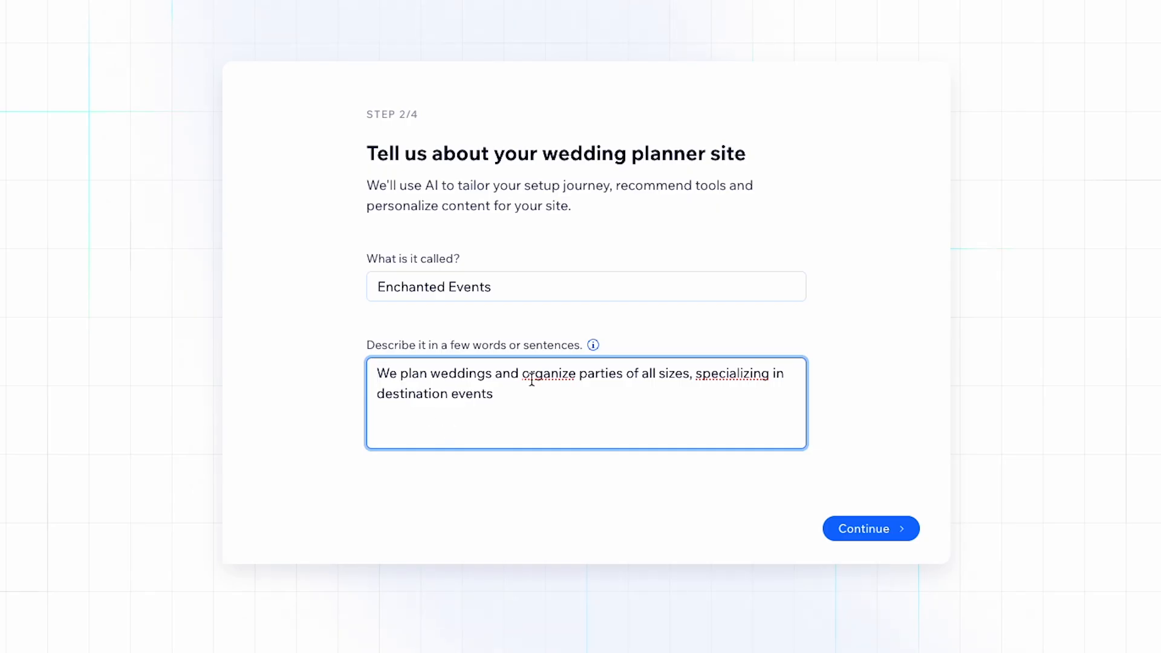
# Change the description's spellings to "organise" and "specialising" and continue to the site goals
pyautogui.click(573, 375)
pyautogui.press('BackSpace')
pyautogui.write('s')
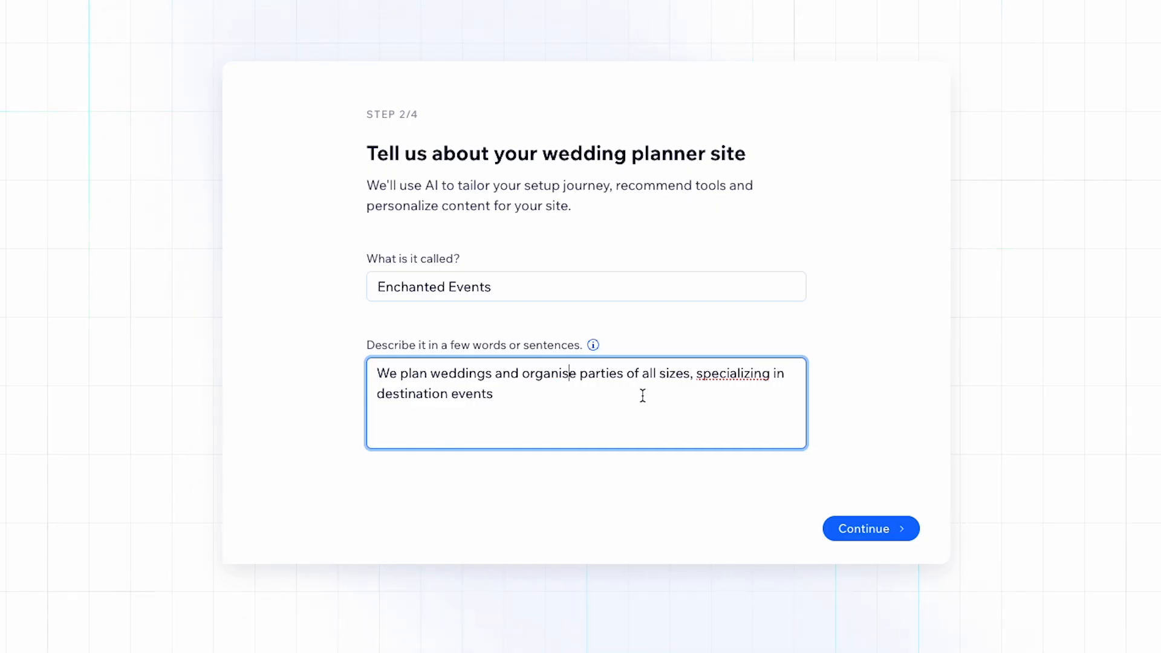
pyautogui.click(749, 374)
pyautogui.press('BackSpace')
pyautogui.write('s')
pyautogui.click(707, 412)
pyautogui.click(863, 530)
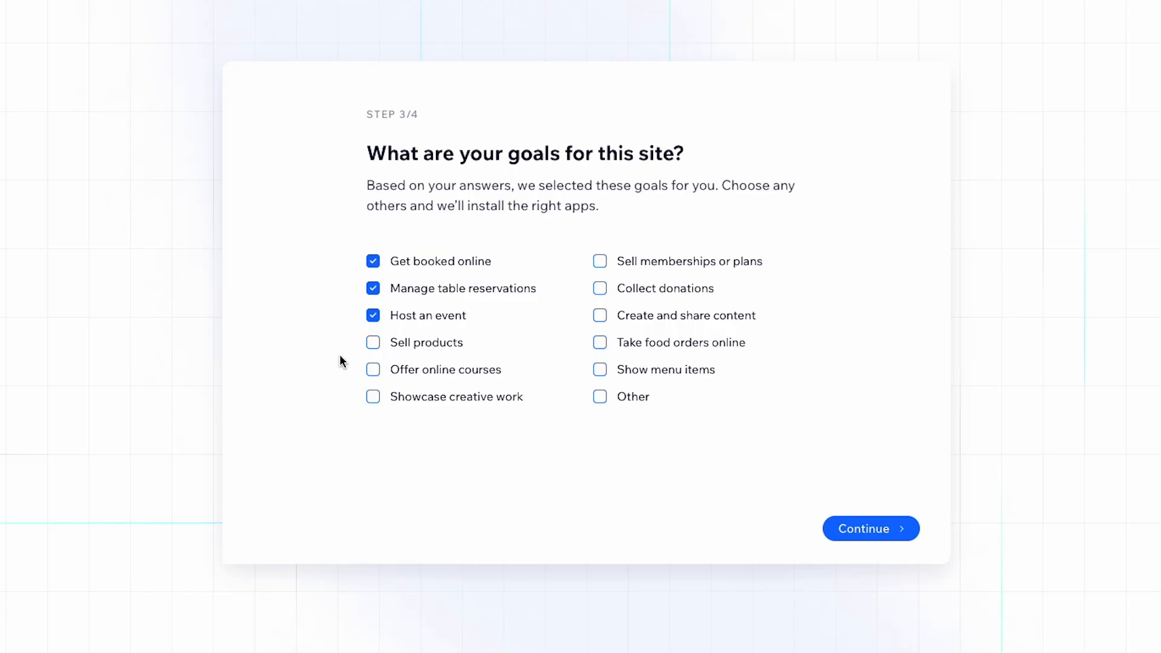
# Keep only Get booked online and Showcase creative work as site goals, and finish the setup without extra business tools
pyautogui.click(373, 289)
pyautogui.click(374, 316)
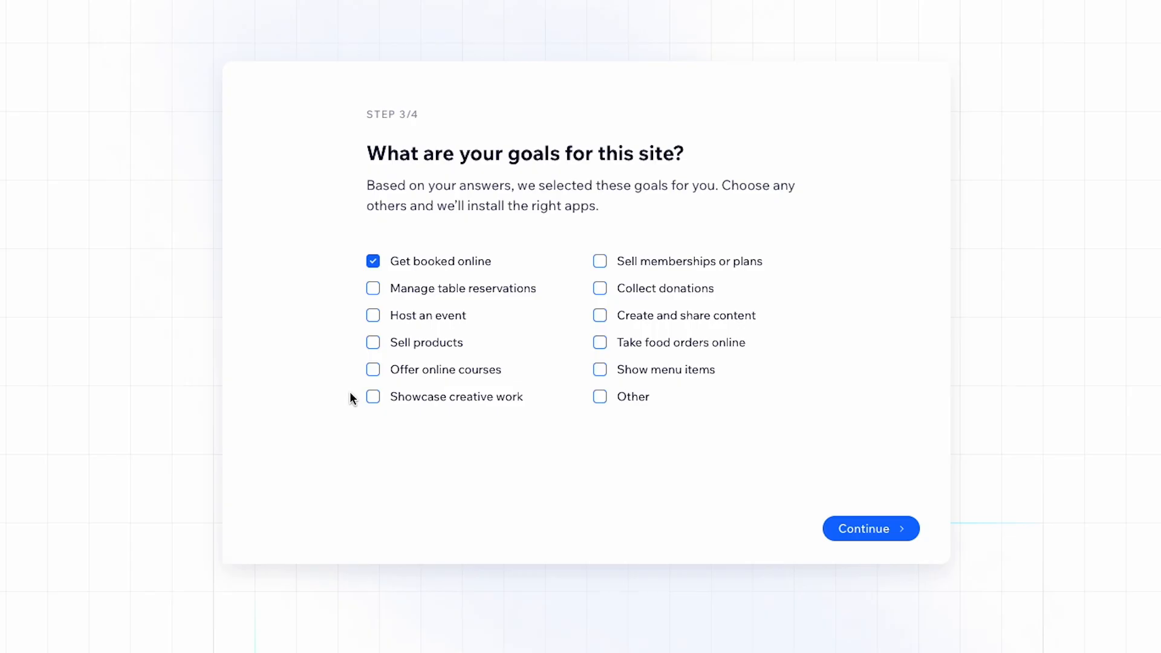
pyautogui.click(373, 397)
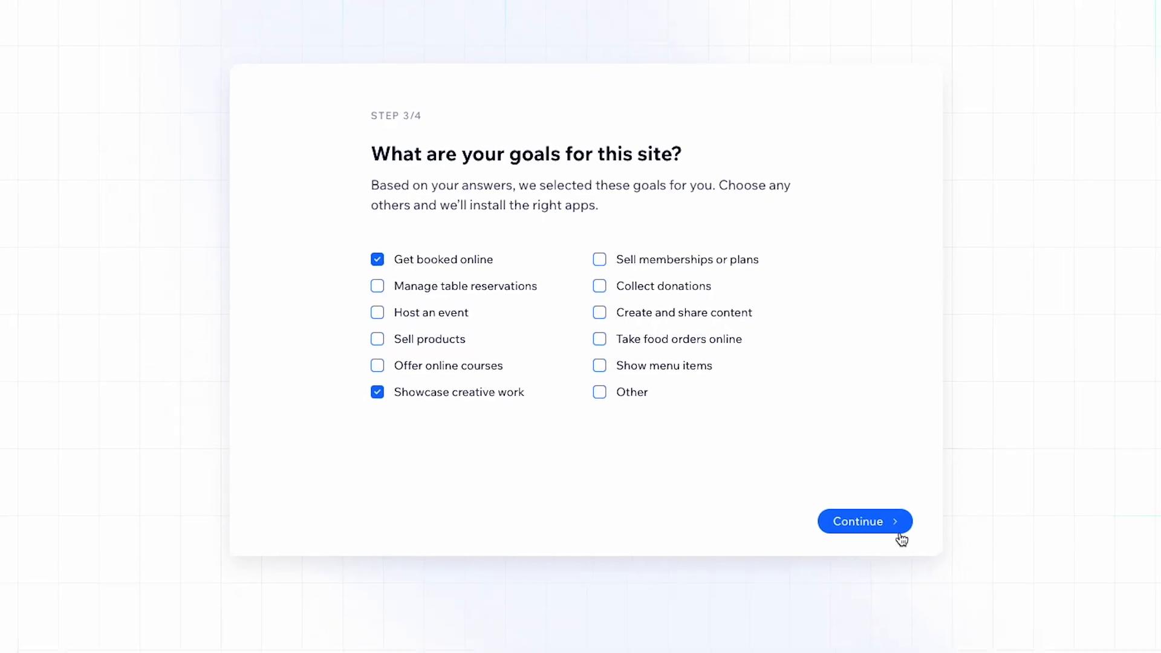
pyautogui.click(878, 523)
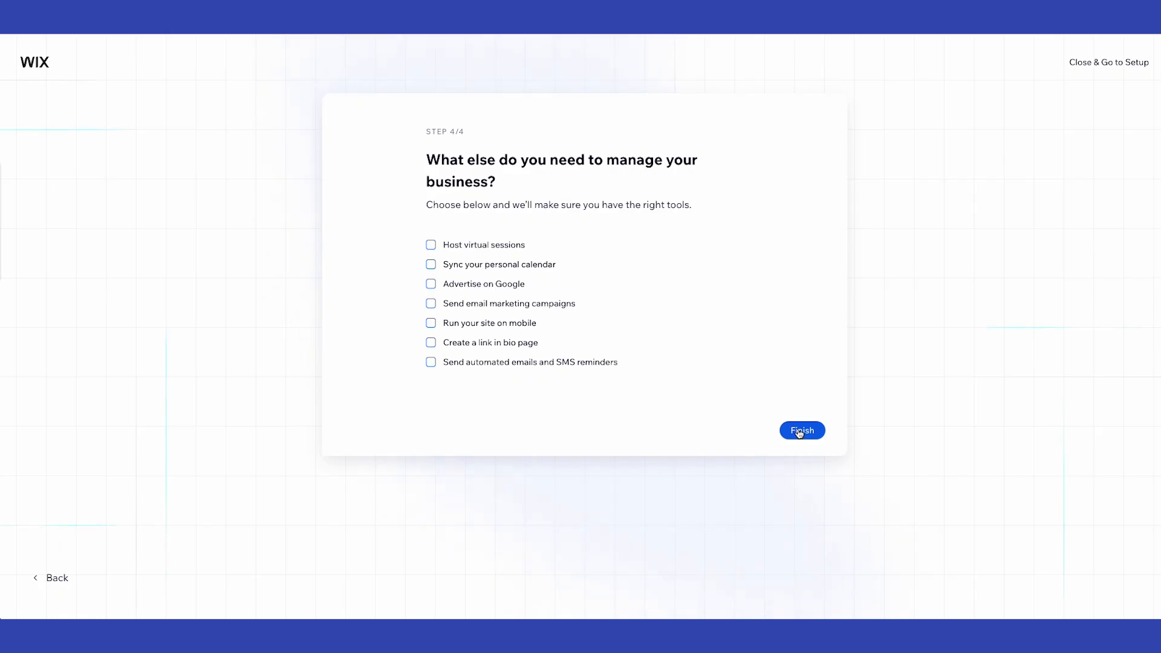
pyautogui.click(800, 431)
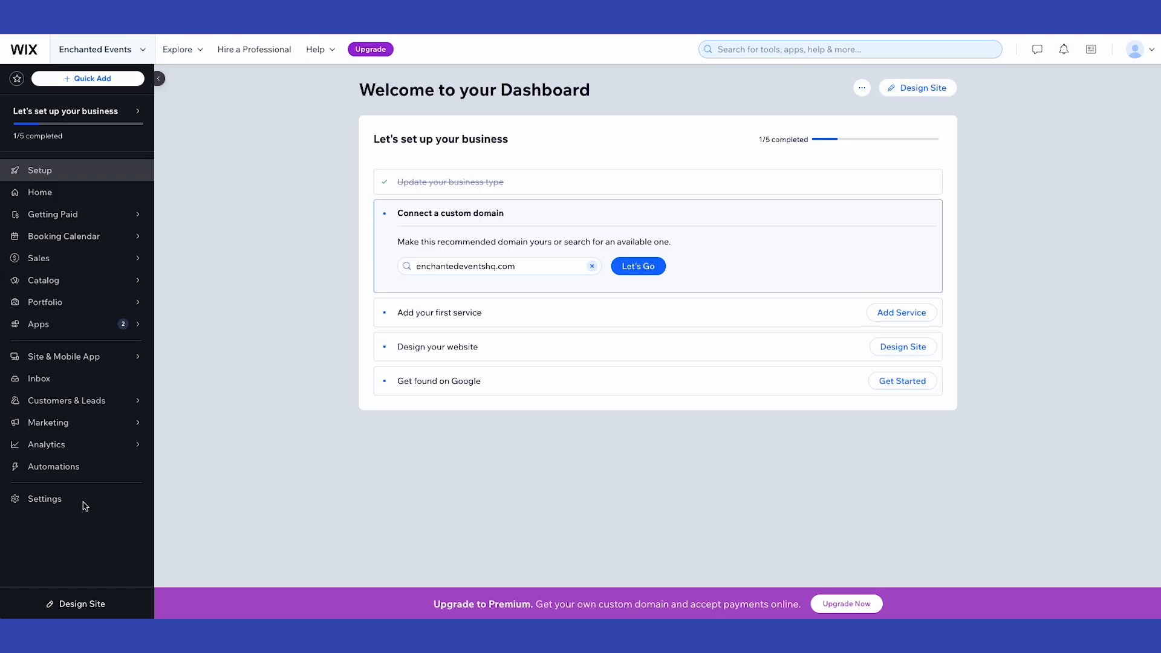
# Open the site's business info settings and upload Enchanted Events.png as the business logo
pyautogui.click(52, 500)
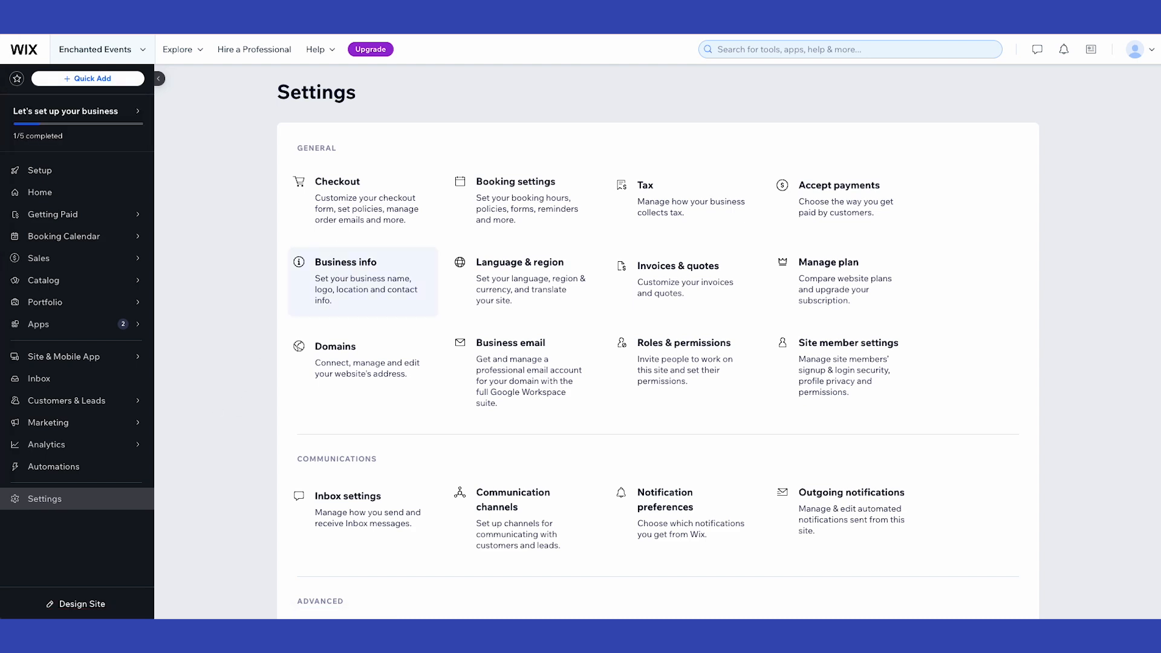
pyautogui.click(343, 260)
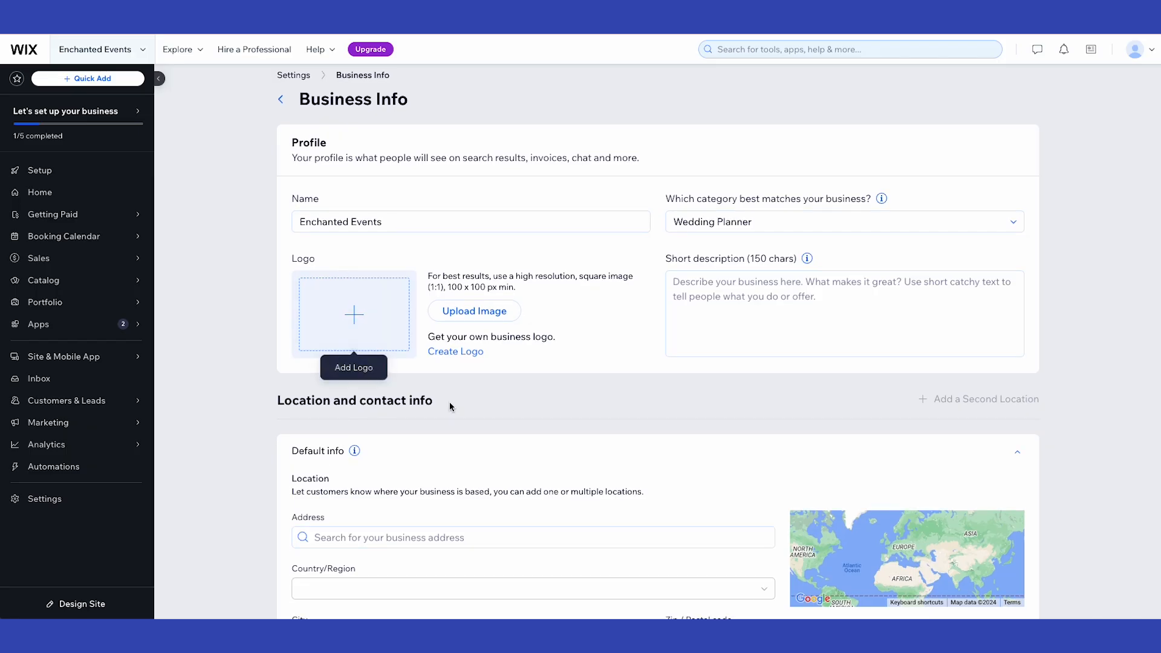
pyautogui.scroll(-8, 483, 405)
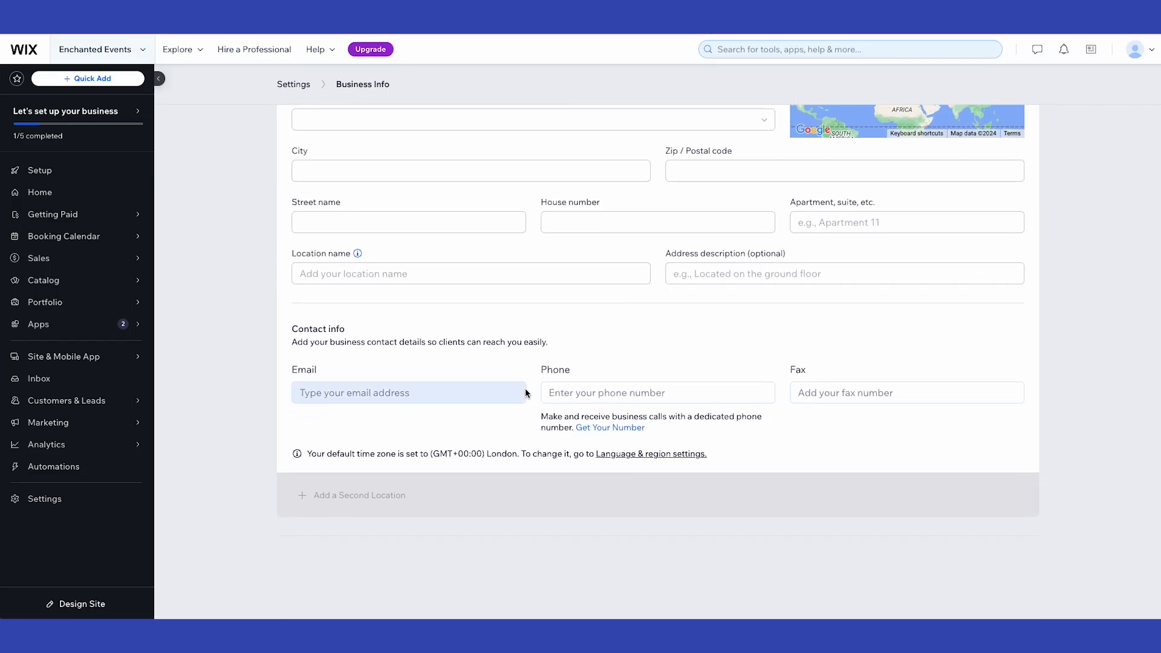
pyautogui.scroll(2, 520, 401)
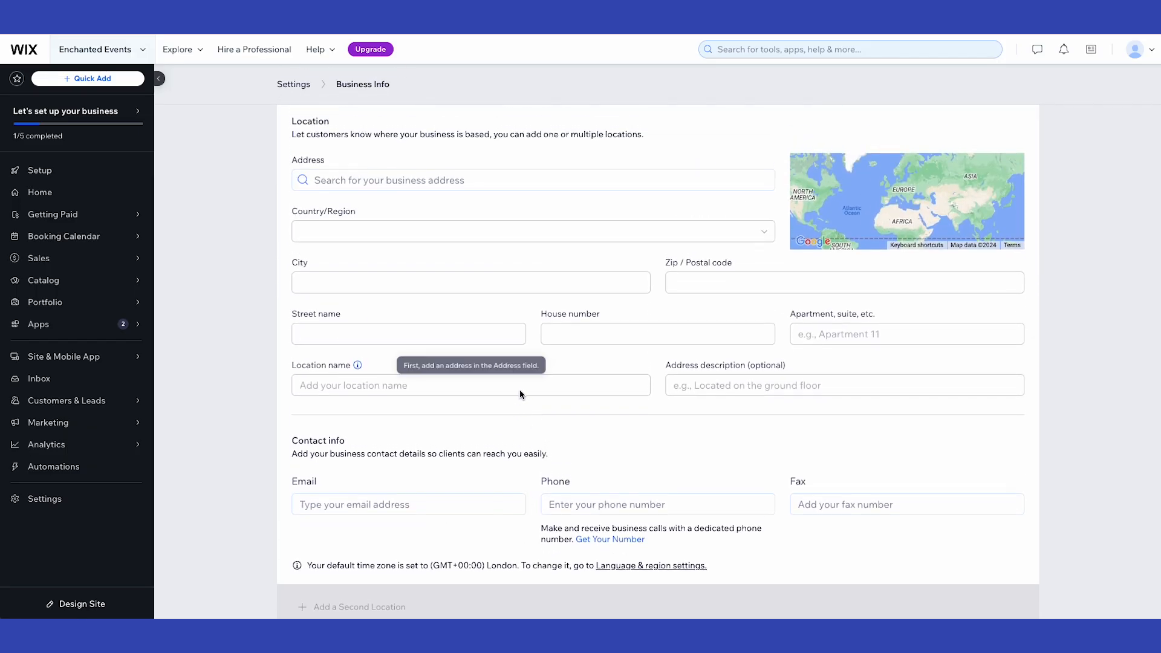
pyautogui.scroll(2, 514, 396)
pyautogui.scroll(3, 509, 387)
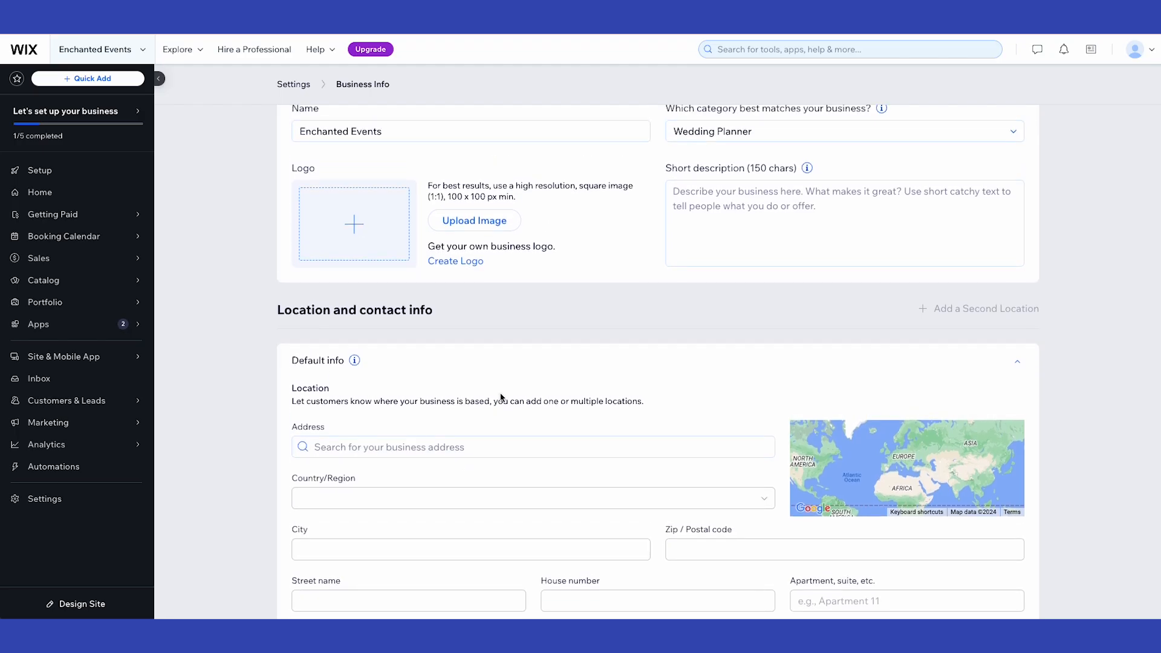
pyautogui.scroll(2, 500, 376)
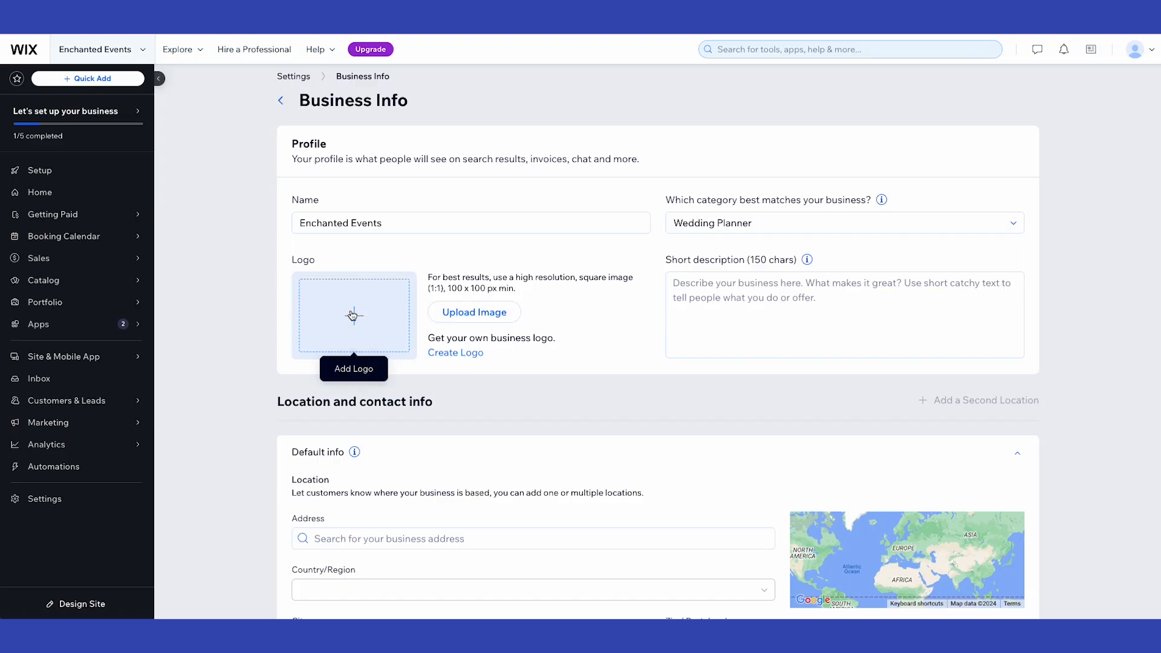
pyautogui.click(352, 315)
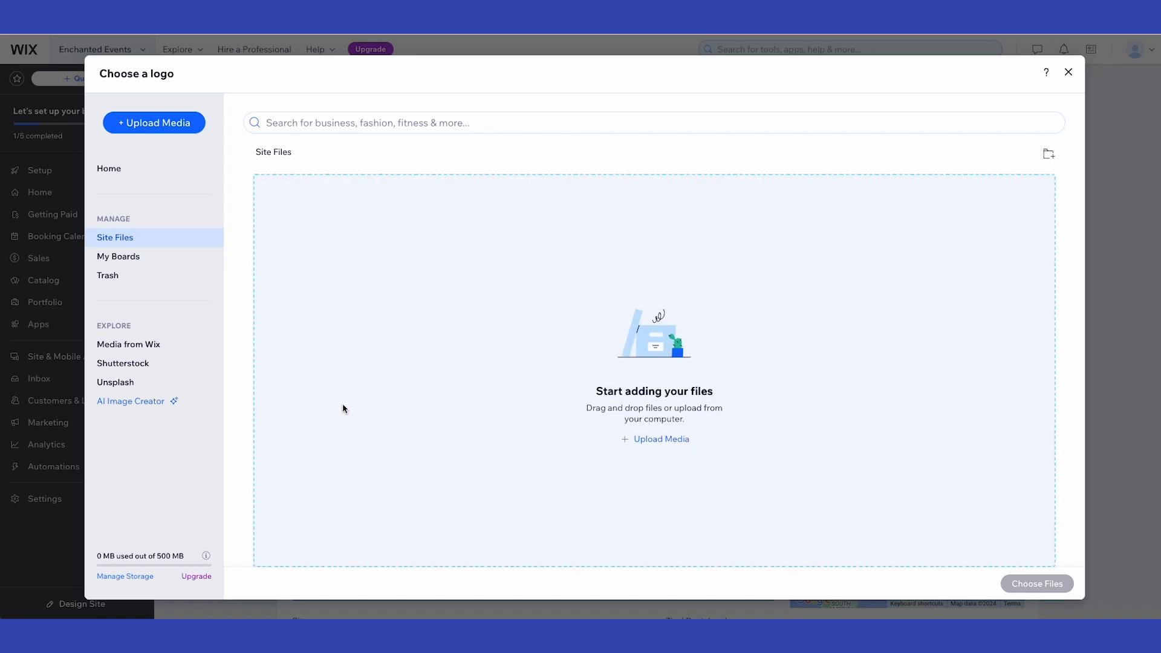
pyautogui.moveTo(610, 454); pyautogui.dragTo(684, 374)
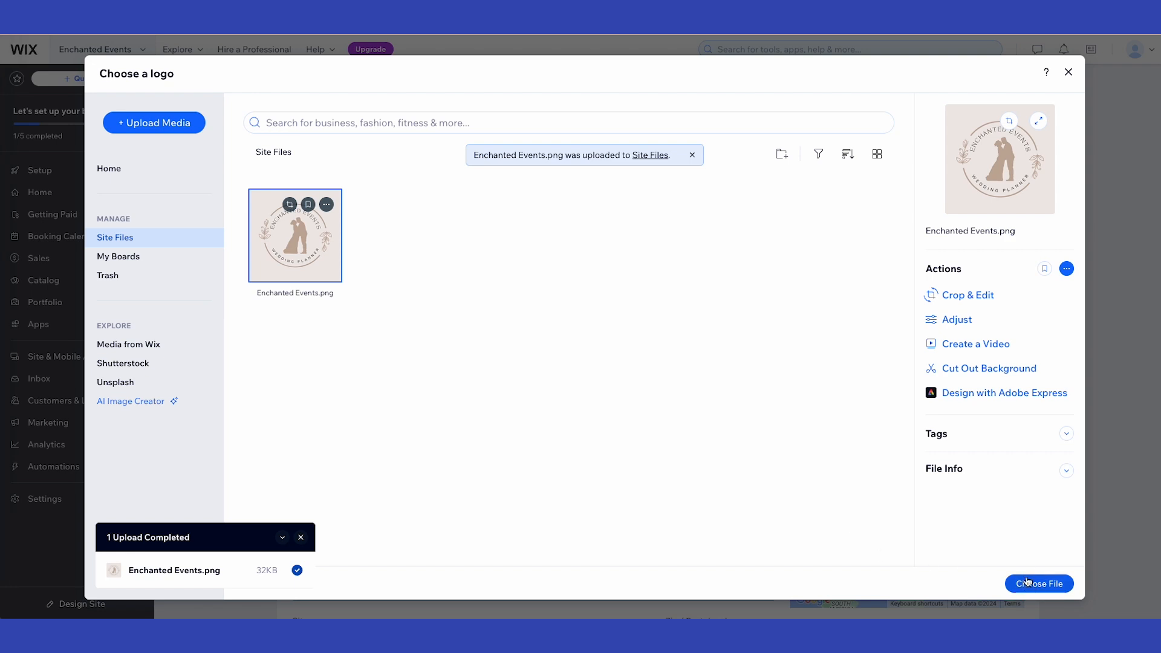
pyautogui.click(1037, 584)
# Set the short description to "Crafting unforgettable weddings where every love story transforms into a magical fairy tale, filled with charm, elegance, and timeless moments" and save
pyautogui.click(692, 289)
pyautogui.write('Crafting unforgettable weddings where every love story transforms into a magical fairy tale, filled with charm, elegance, and timeless moments')
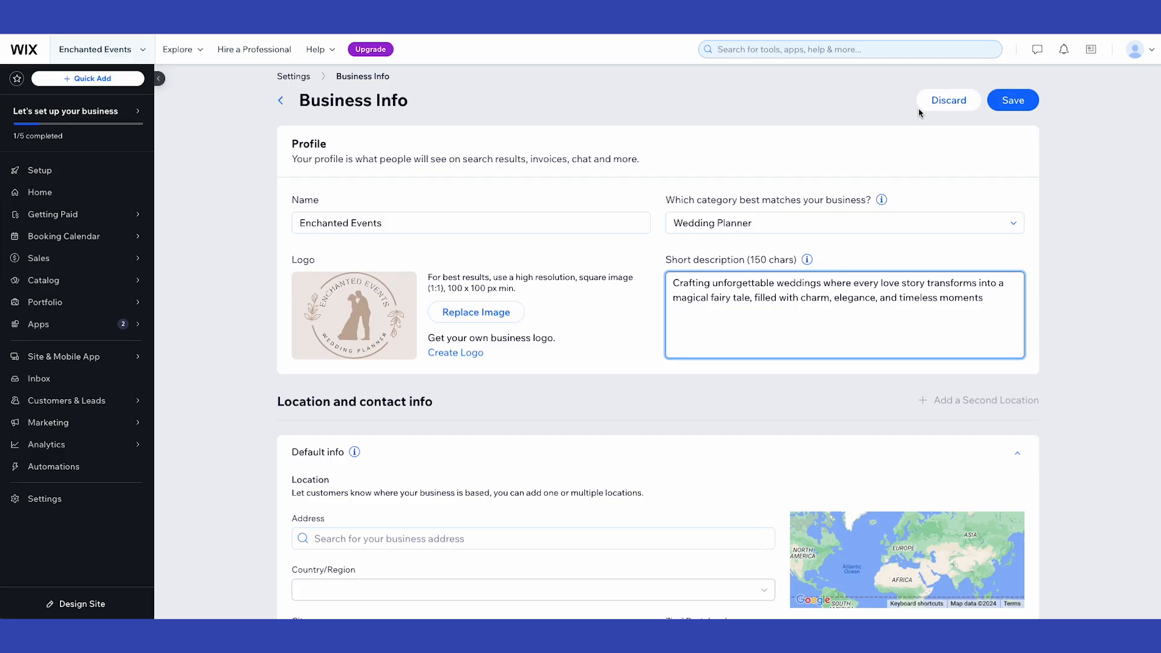
pyautogui.click(1019, 105)
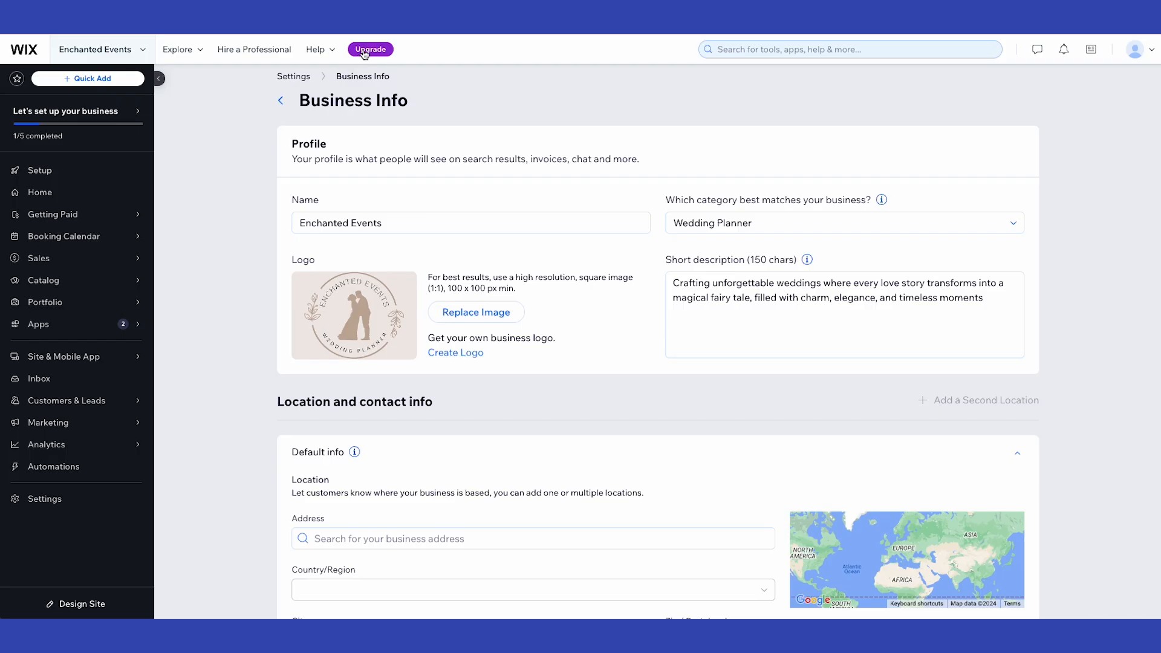
# Return to the site's setup dashboard and start designing the site
pyautogui.click(364, 53)
pyautogui.click(68, 166)
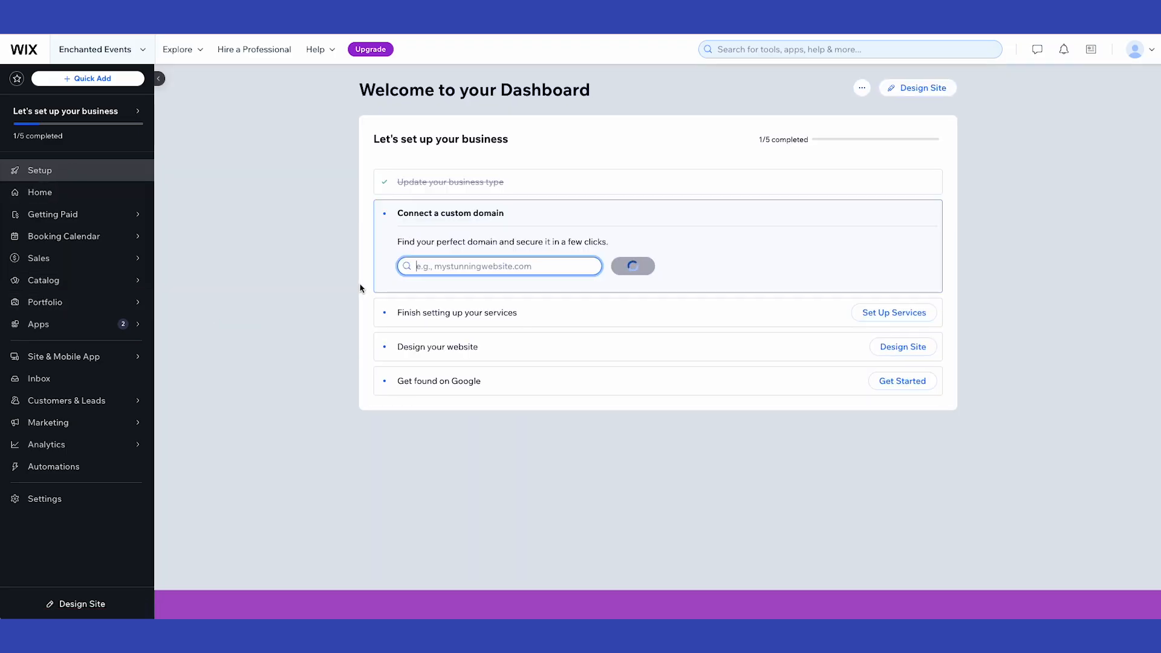
pyautogui.click(929, 100)
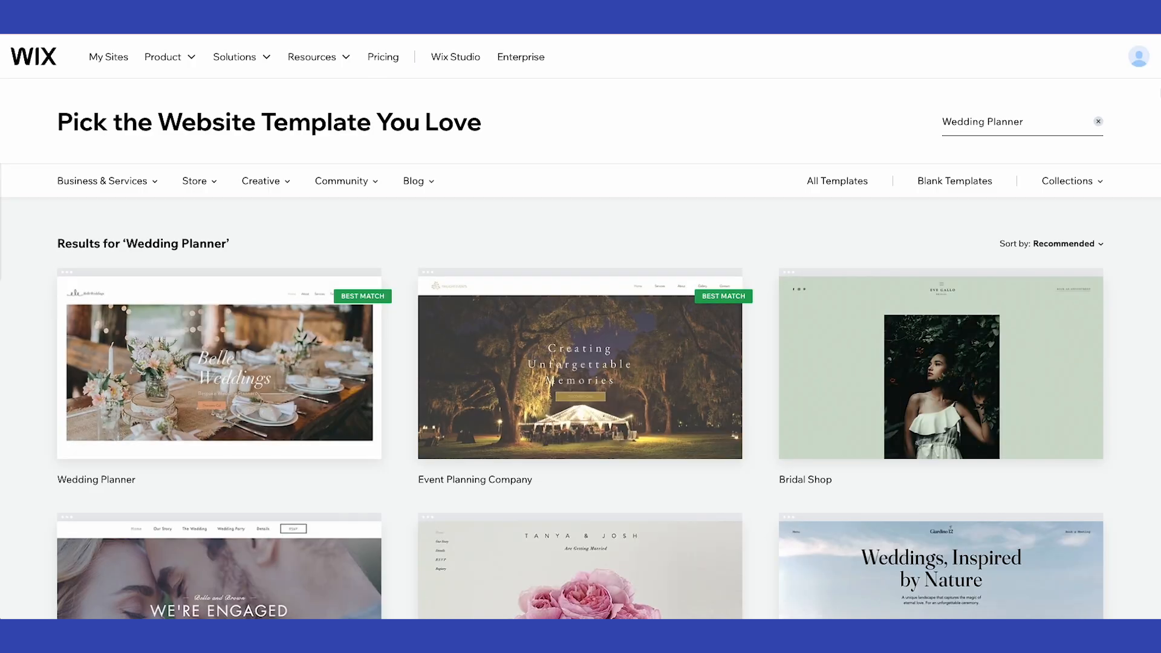
# Browse the Wedding Planner template results and open the best-match Belle Weddings template for editing
pyautogui.scroll(-3, 1157, 115)
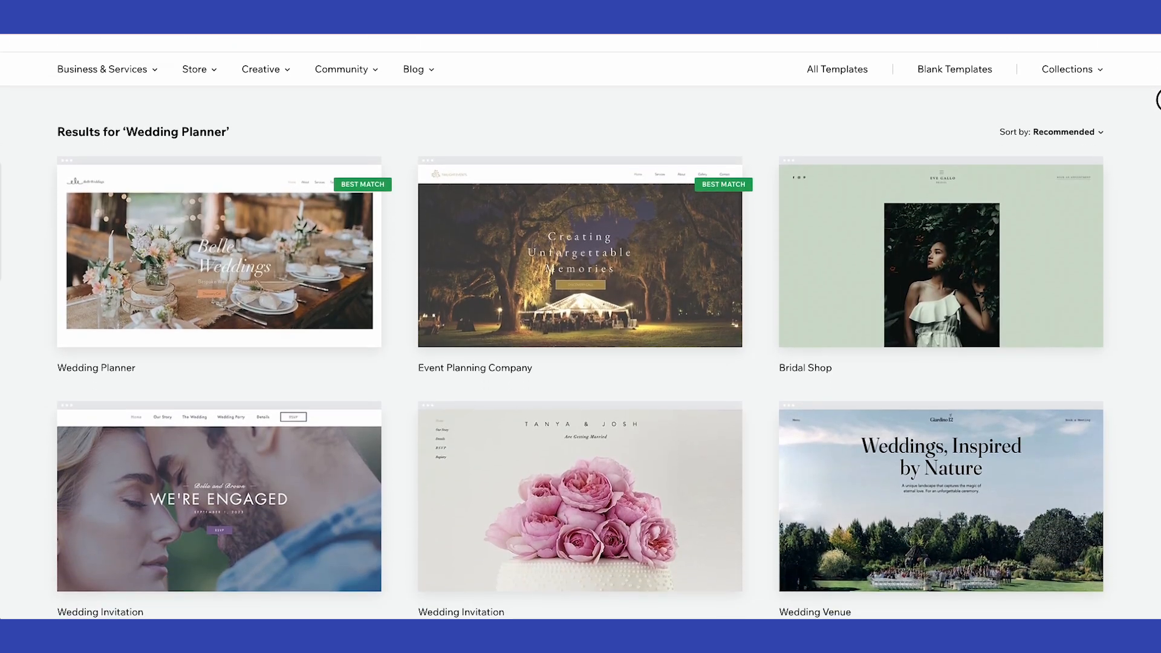
pyautogui.scroll(-4, 1158, 115)
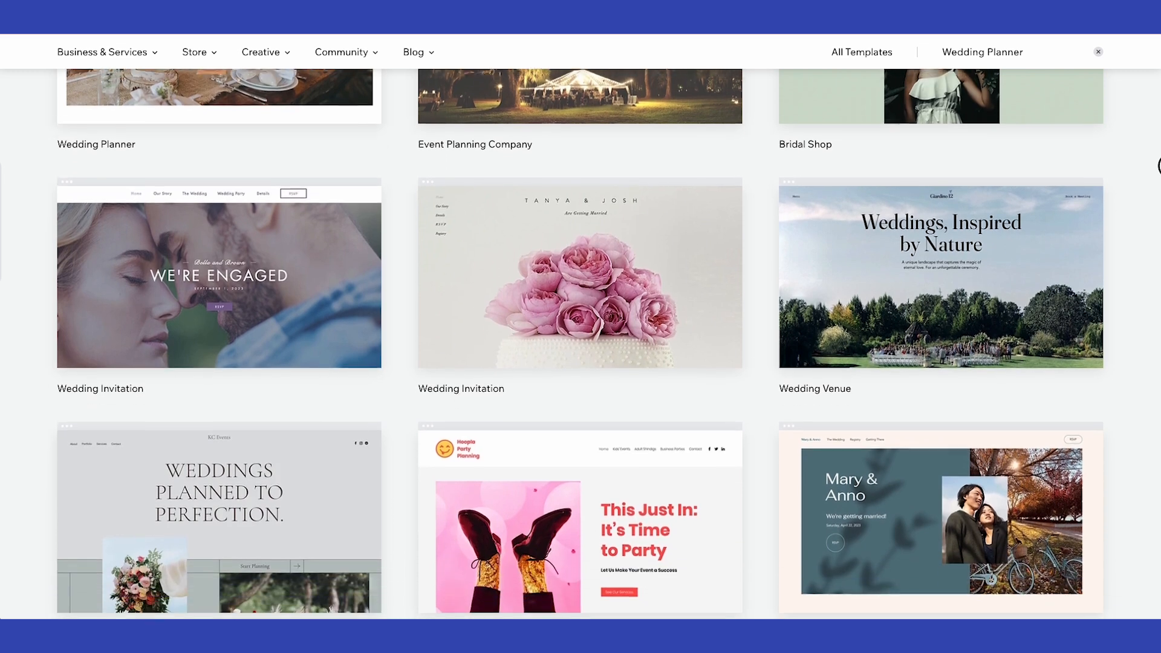
pyautogui.scroll(-4, 1158, 182)
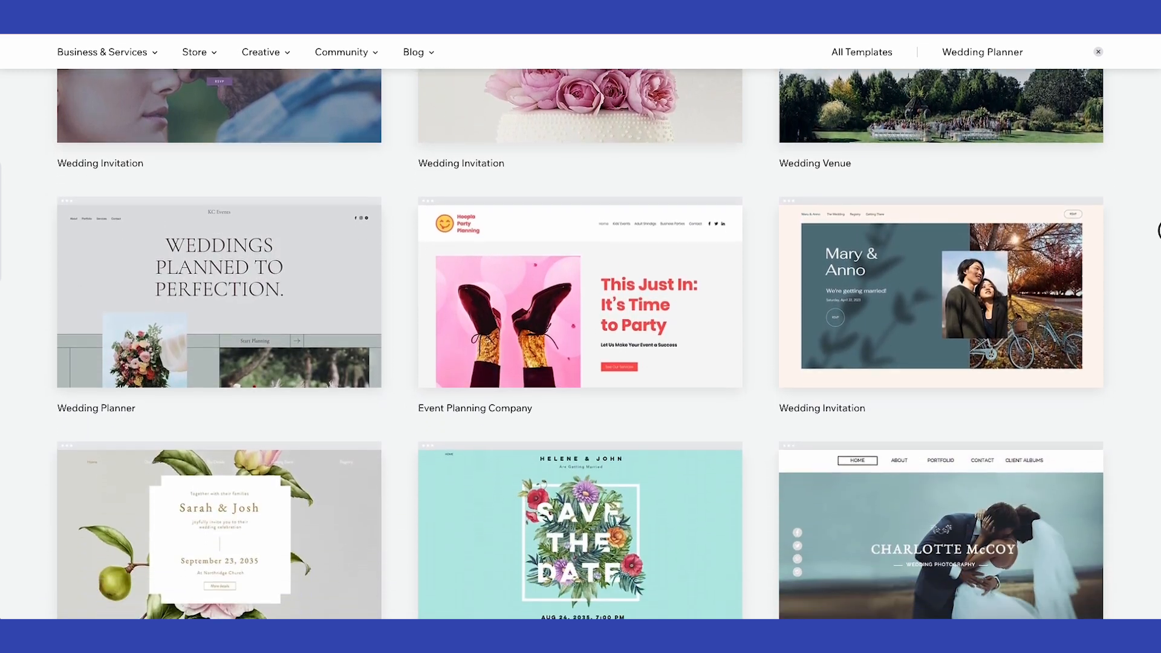
pyautogui.scroll(-2, 1157, 245)
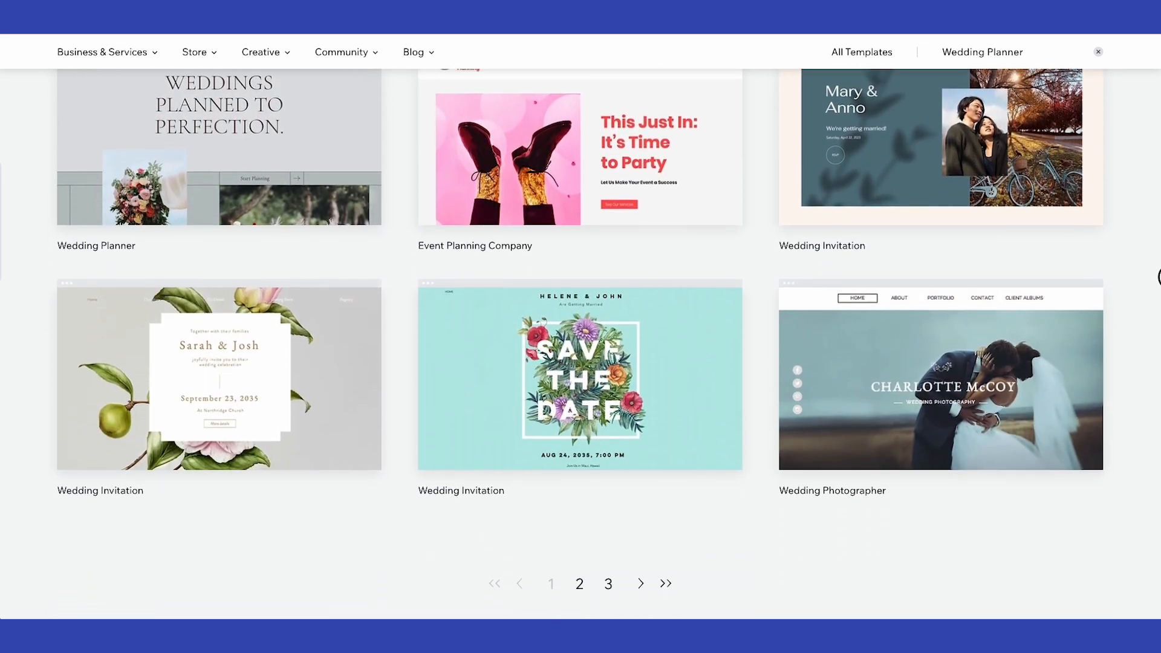
pyautogui.moveTo(320, 259)
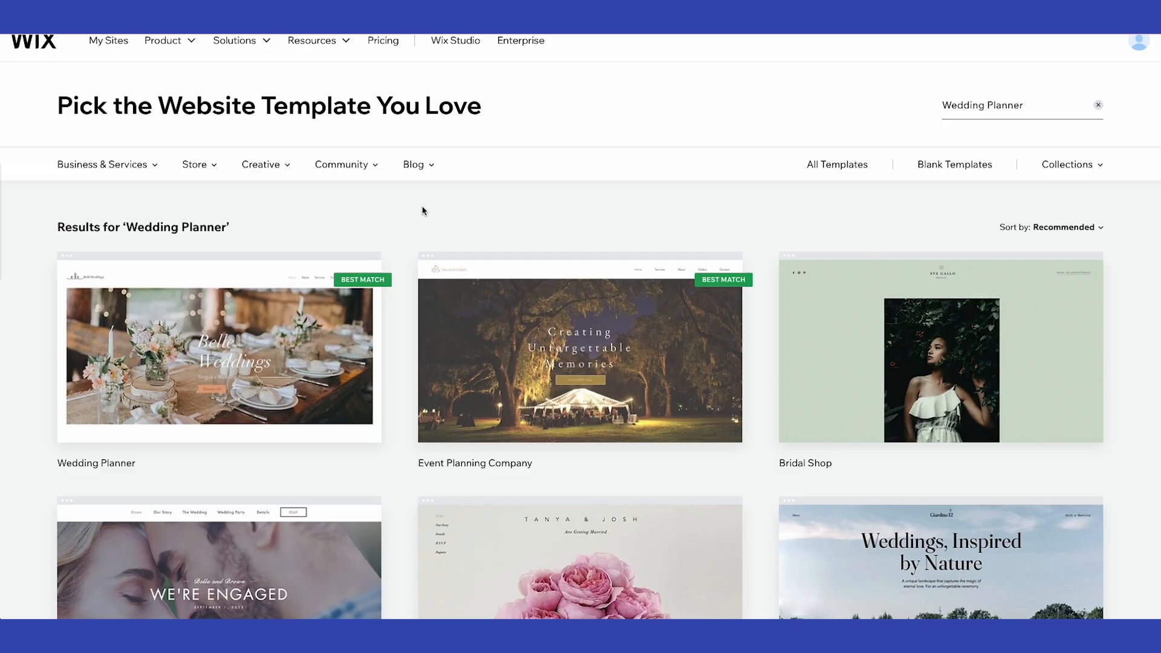
pyautogui.moveTo(218, 338)
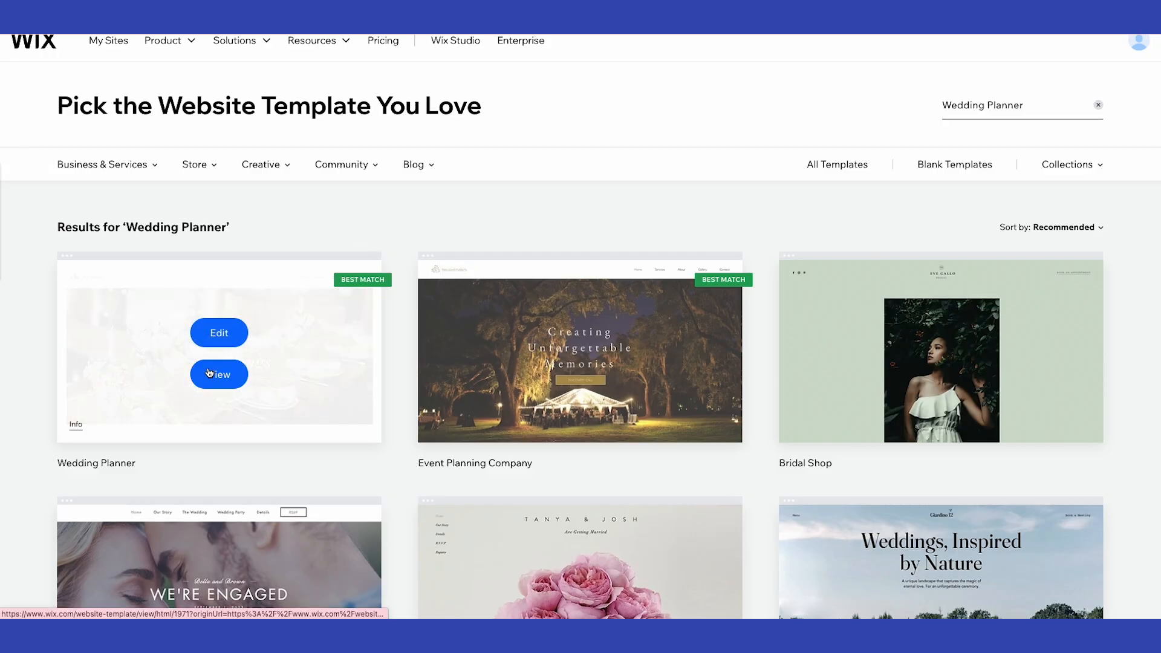
pyautogui.click(220, 334)
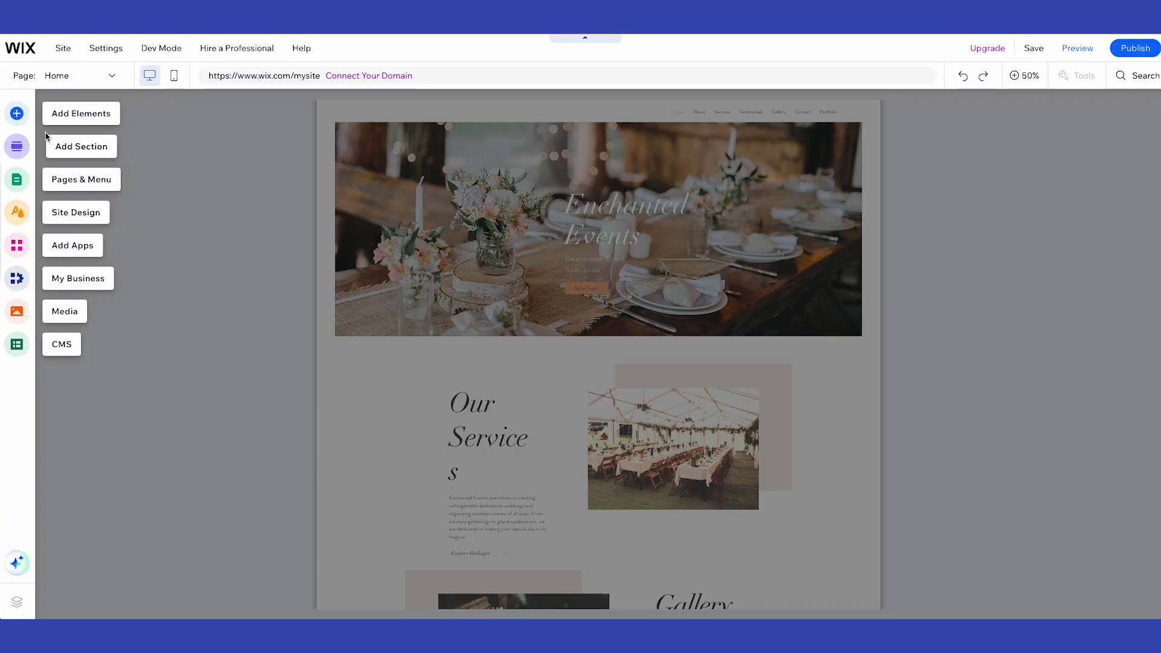
# Browse the button, gallery and menu elements that can be added to the page without adding any
pyautogui.click(18, 113)
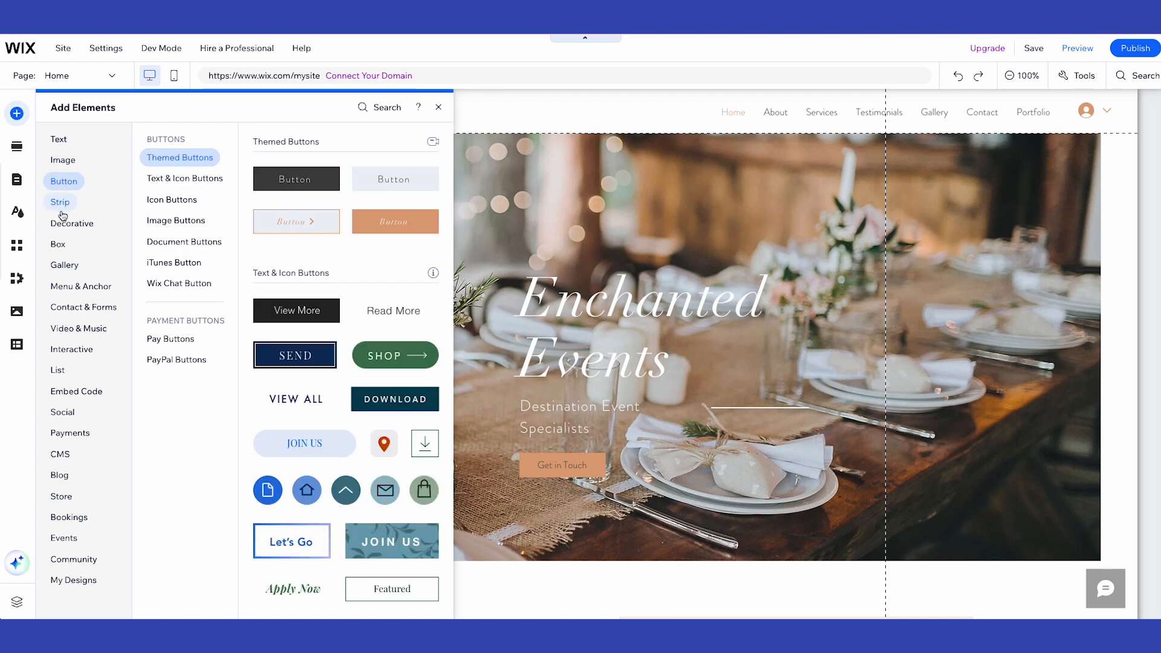
pyautogui.moveTo(67, 246)
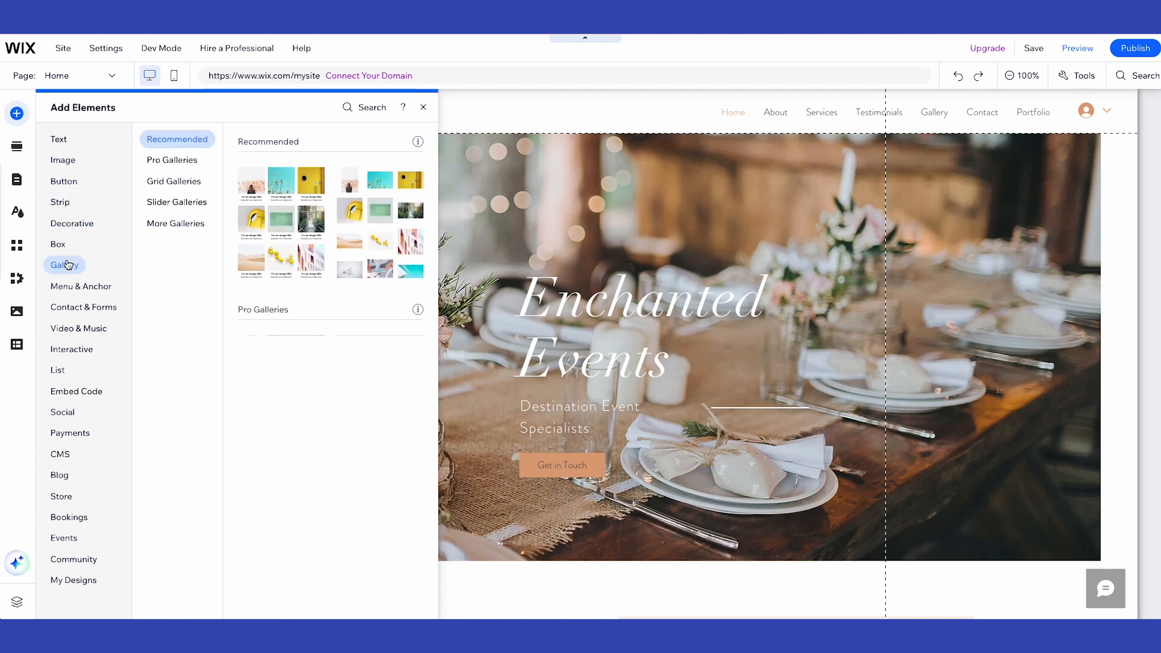
pyautogui.moveTo(68, 293)
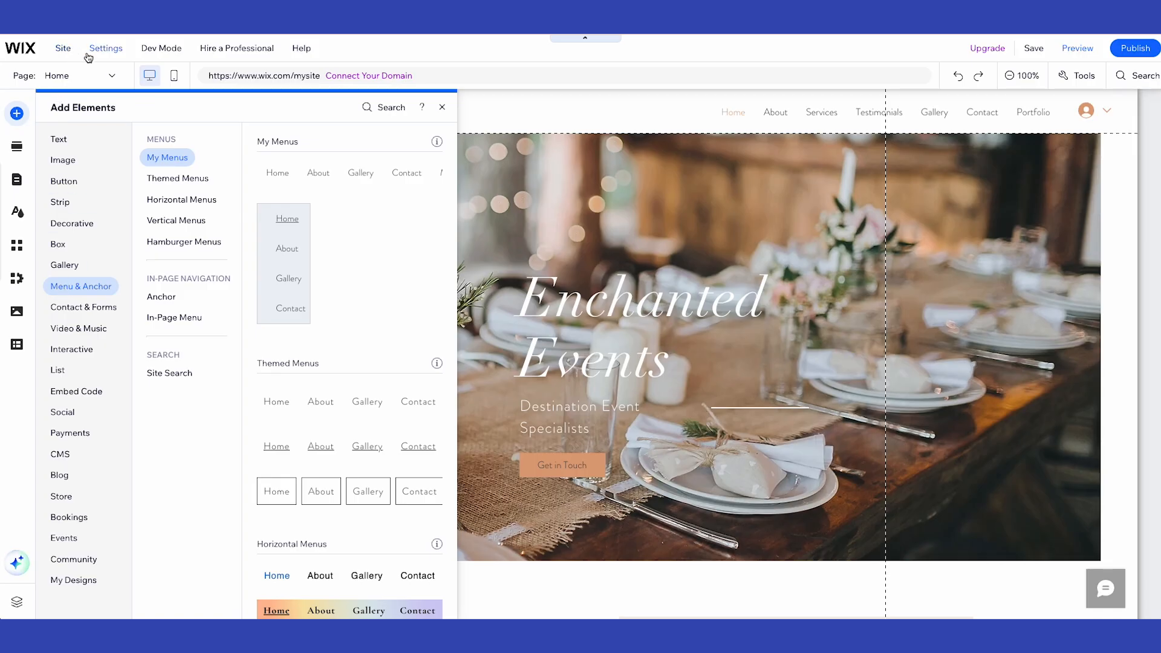
pyautogui.moveTo(88, 58)
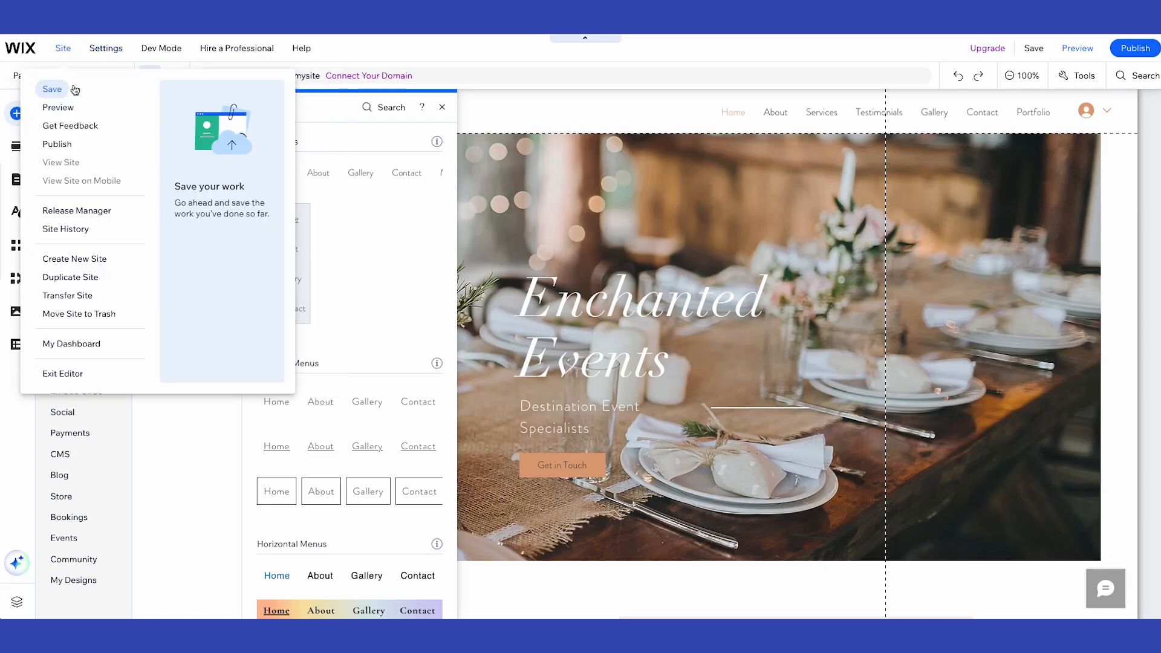
pyautogui.click(444, 107)
# Move the Get in Touch button beside the Destination Event Specialists text in the welcome section and enlarge it slightly
pyautogui.scroll(-1, 459, 331)
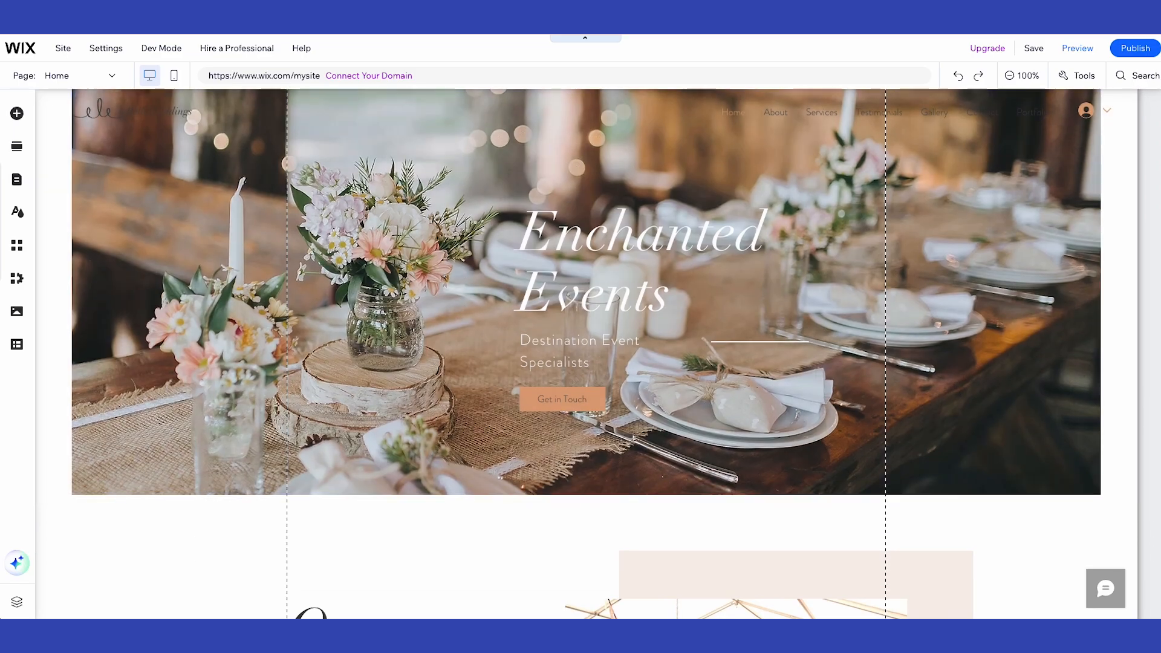
pyautogui.scroll(-10, 635, 357)
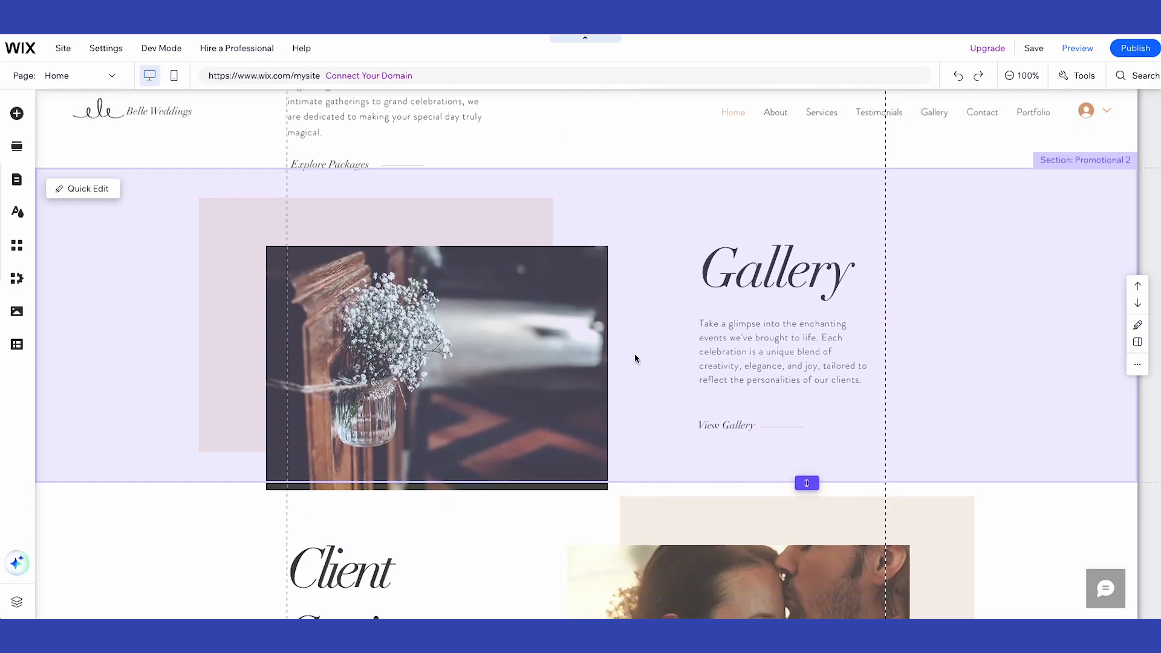
pyautogui.scroll(-7, 634, 358)
pyautogui.scroll(20, 627, 326)
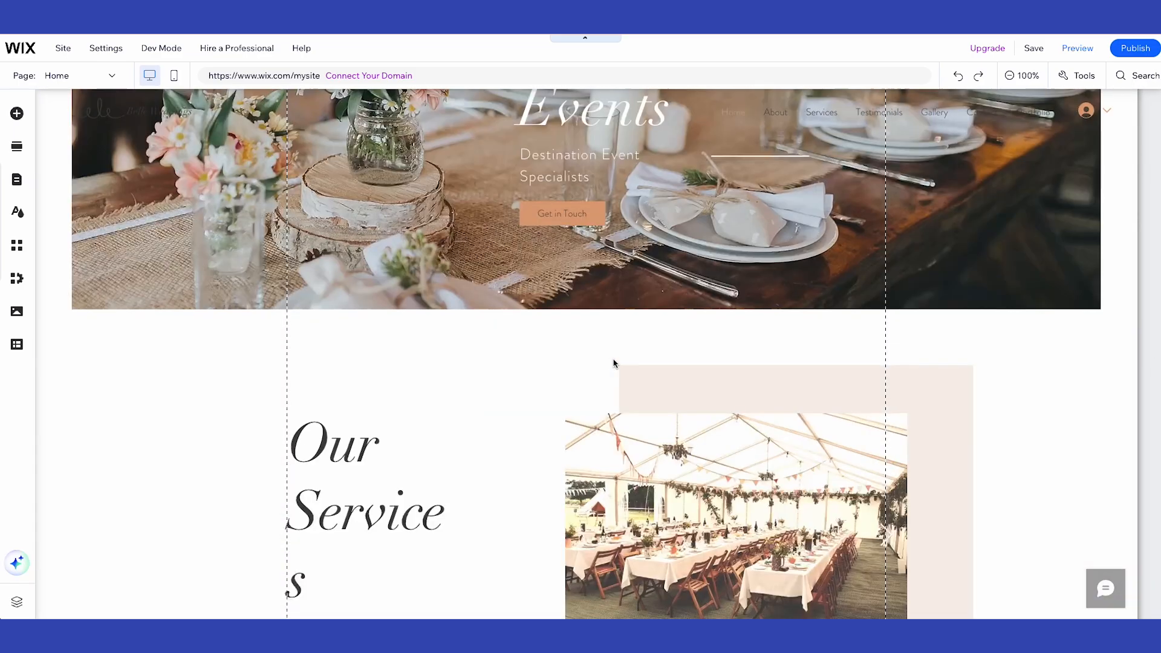
pyautogui.scroll(4, 614, 362)
pyautogui.click(571, 462)
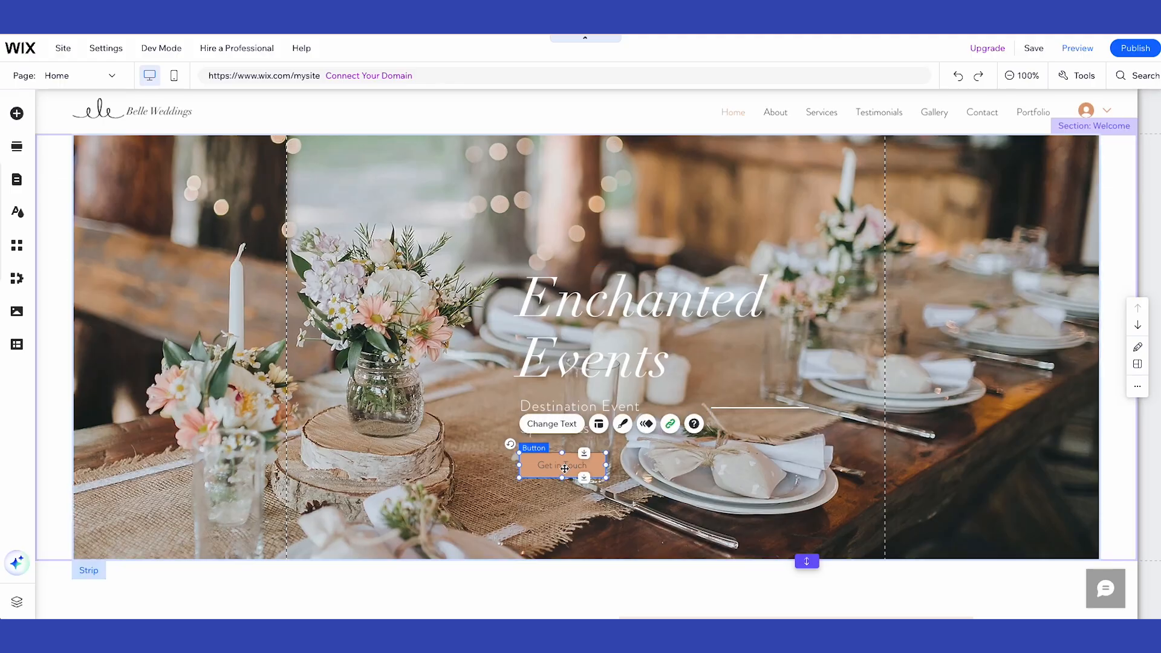
pyautogui.moveTo(610, 480); pyautogui.dragTo(790, 413)
pyautogui.click(681, 526)
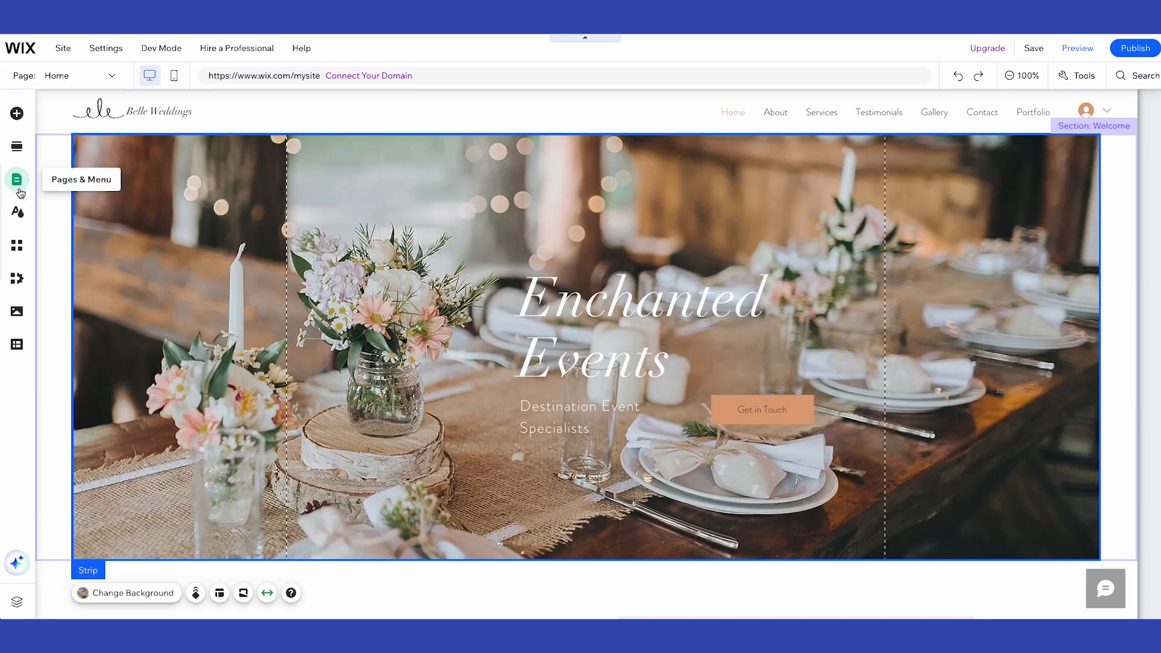
# Add a new page to the site menu using the Grid layout for About pages, keep the name About, and review its content
pyautogui.click(18, 181)
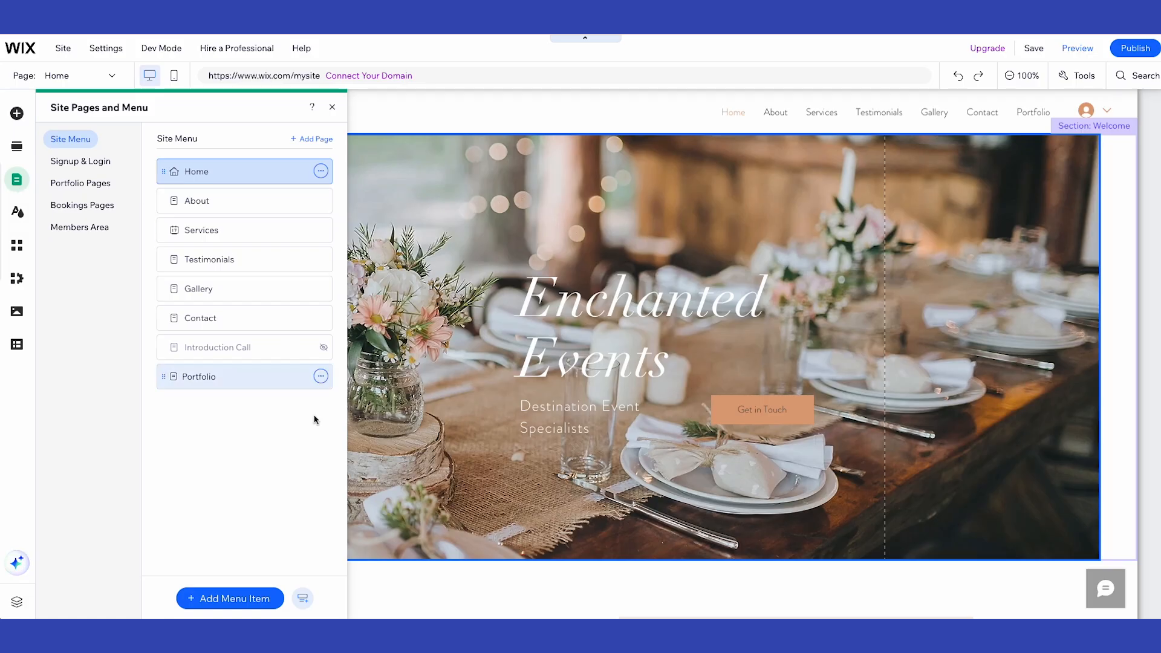
pyautogui.click(262, 600)
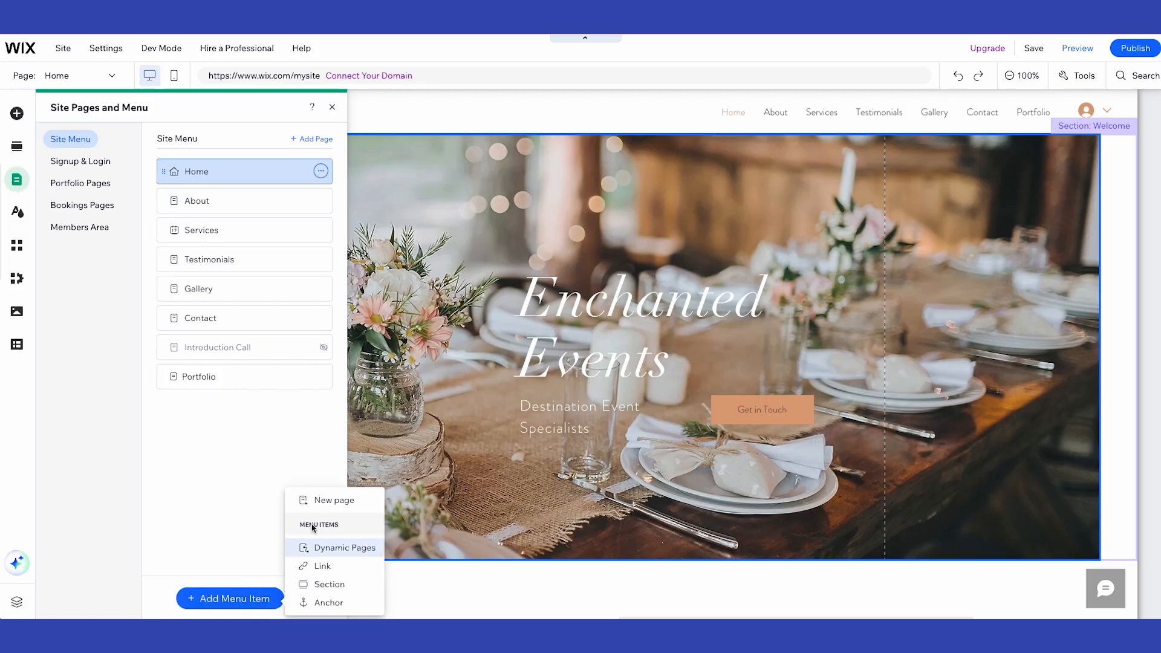
pyautogui.click(308, 500)
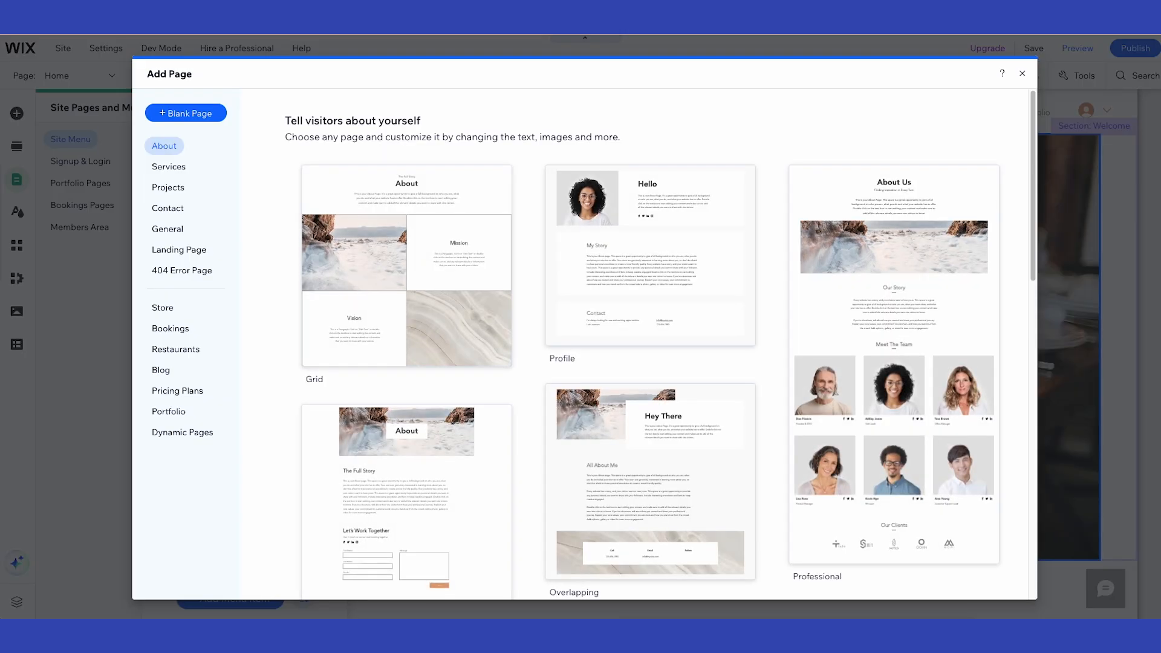
pyautogui.moveTo(375, 289)
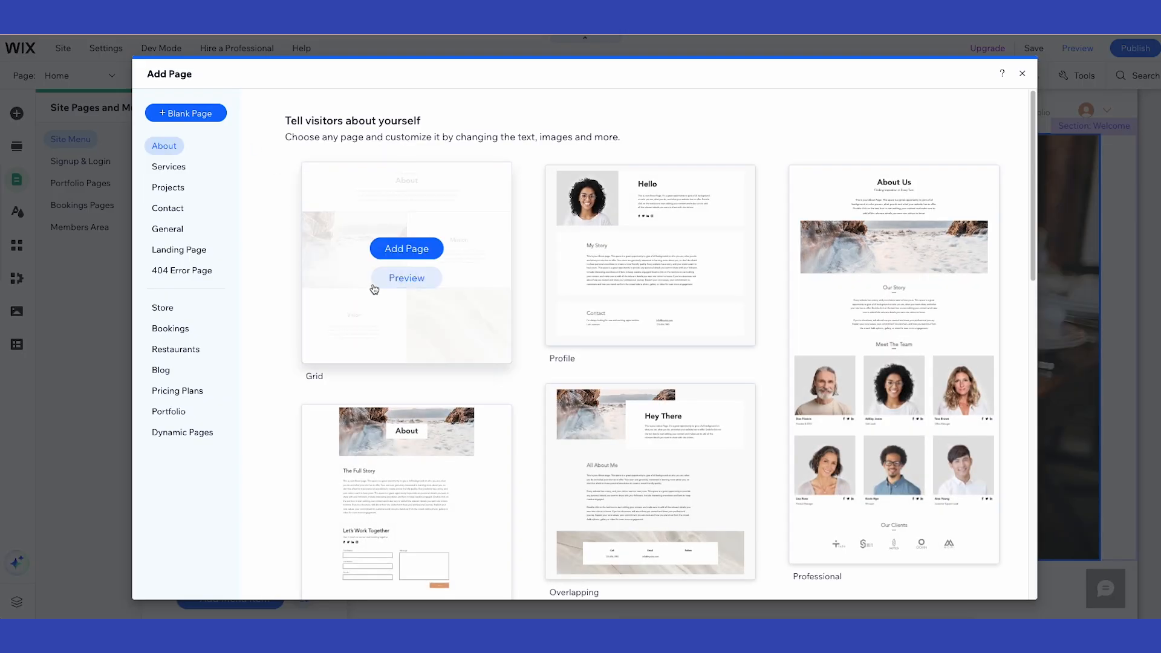
pyautogui.click(392, 252)
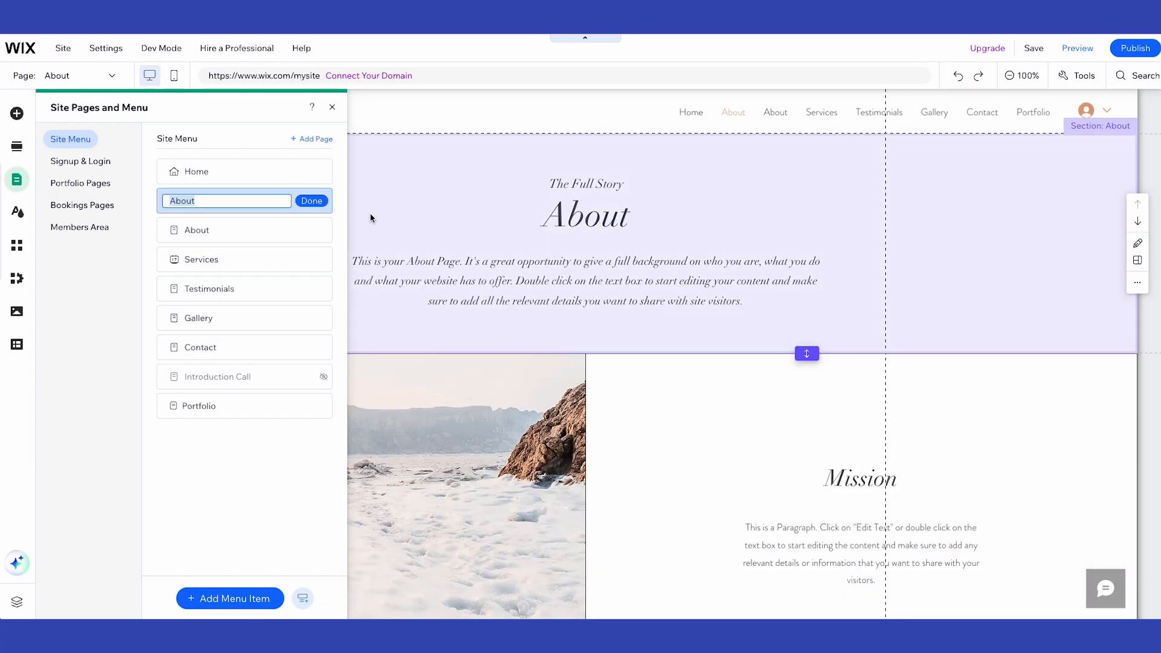
pyautogui.click(311, 201)
pyautogui.click(410, 174)
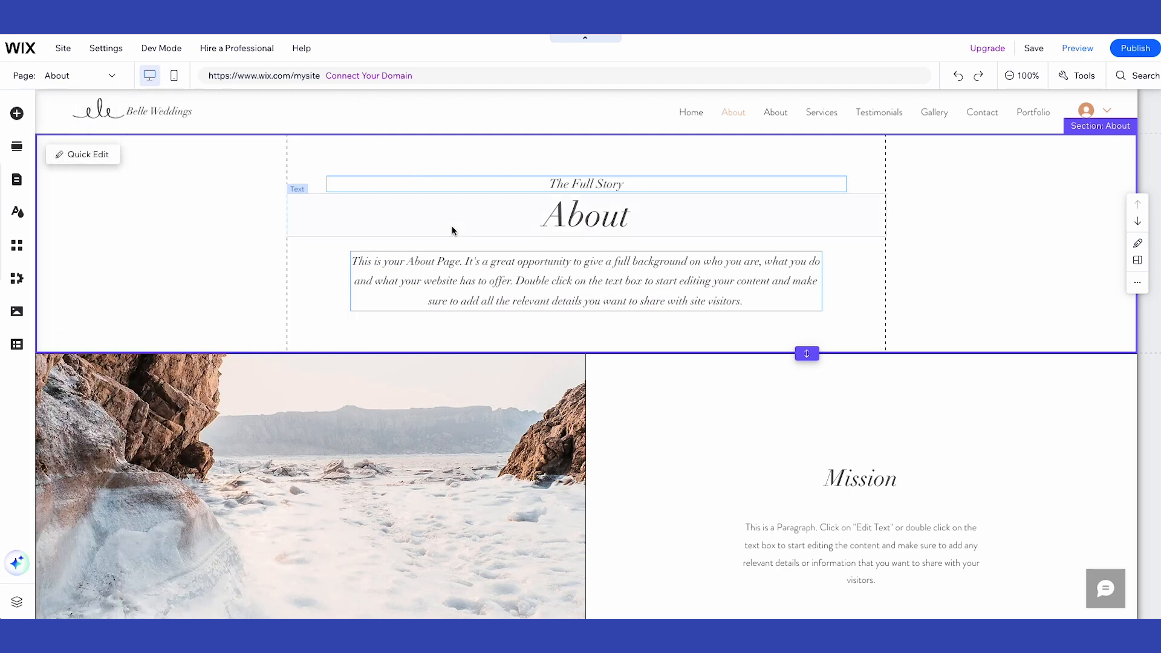
pyautogui.scroll(-6, 293, 266)
pyautogui.scroll(-3, 282, 245)
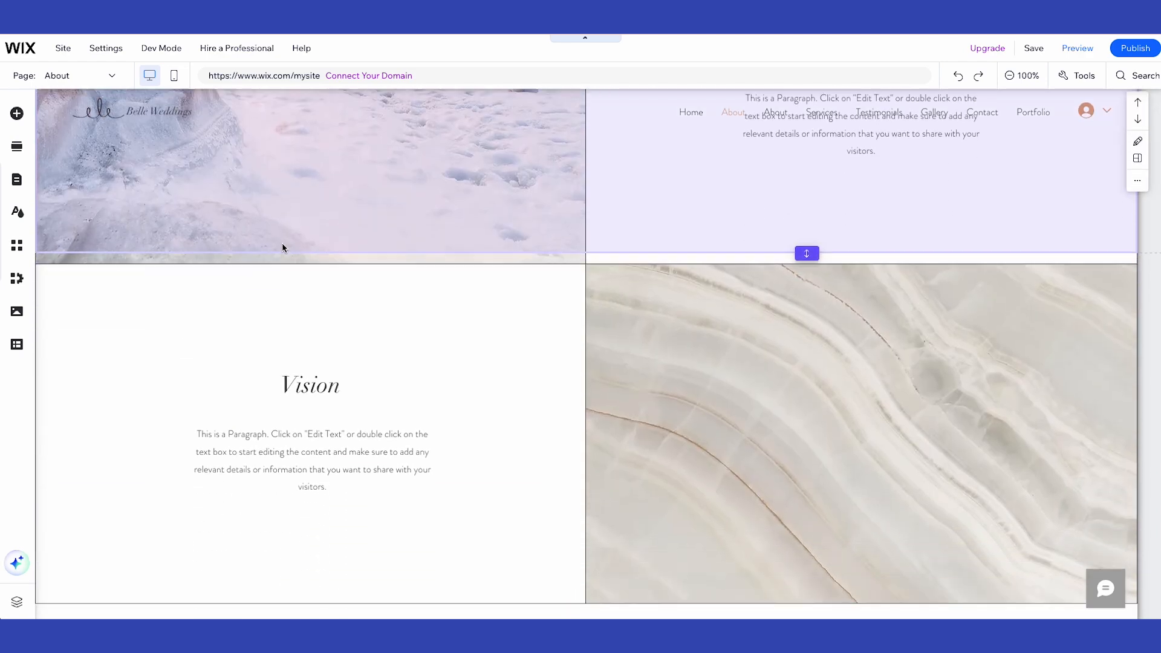
pyautogui.scroll(2, 295, 261)
pyautogui.scroll(5, 290, 267)
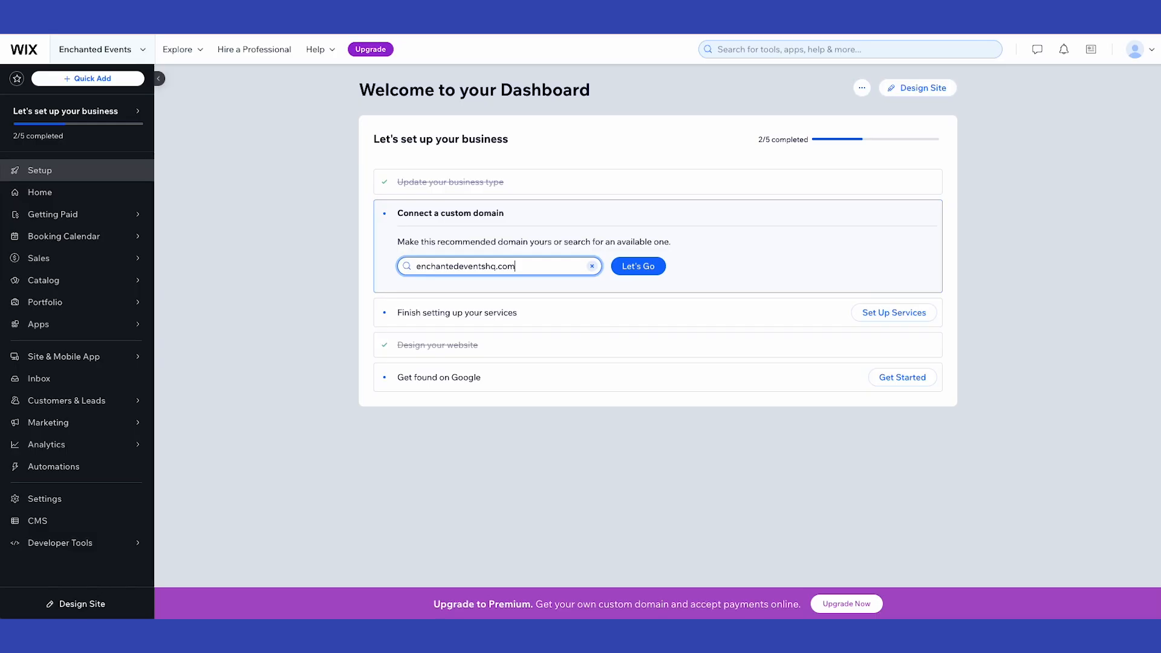
# Open the site's domain settings and review the information on connecting a custom domain
pyautogui.click(63, 499)
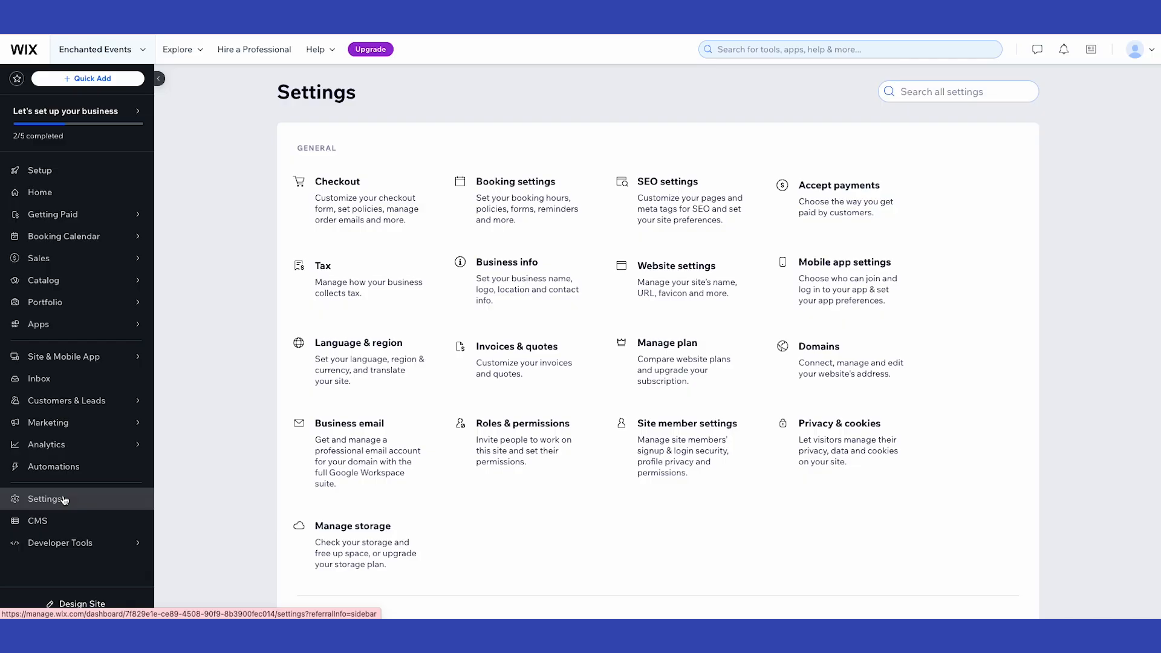
pyautogui.click(819, 361)
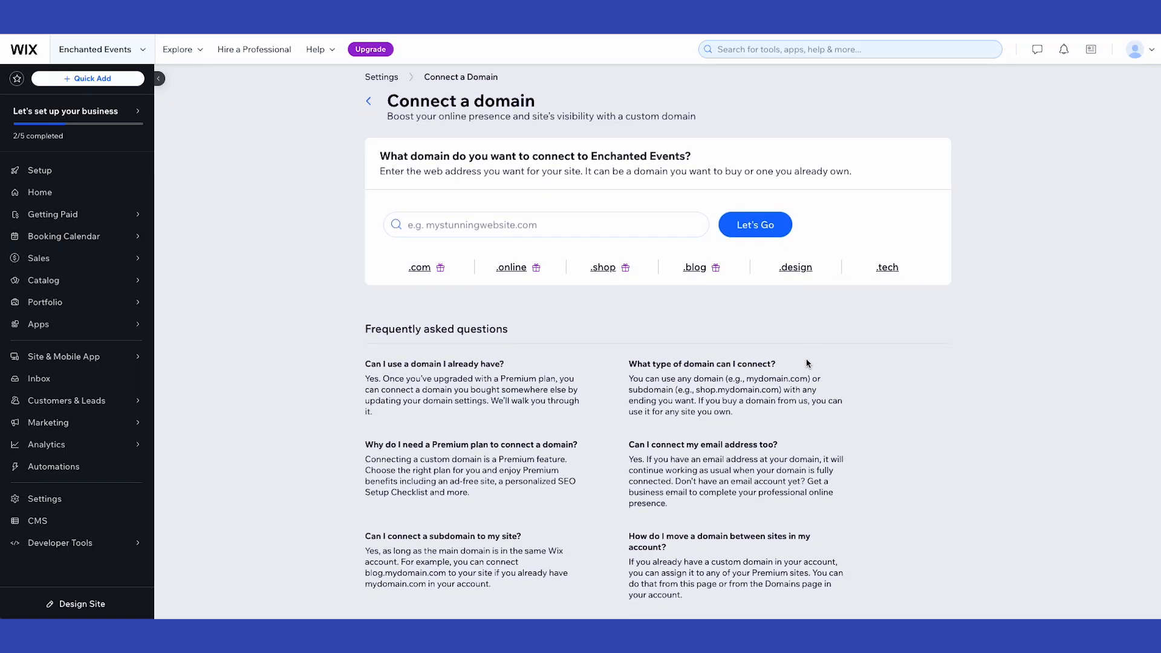
pyautogui.scroll(-2, 810, 361)
pyautogui.scroll(-1, 806, 352)
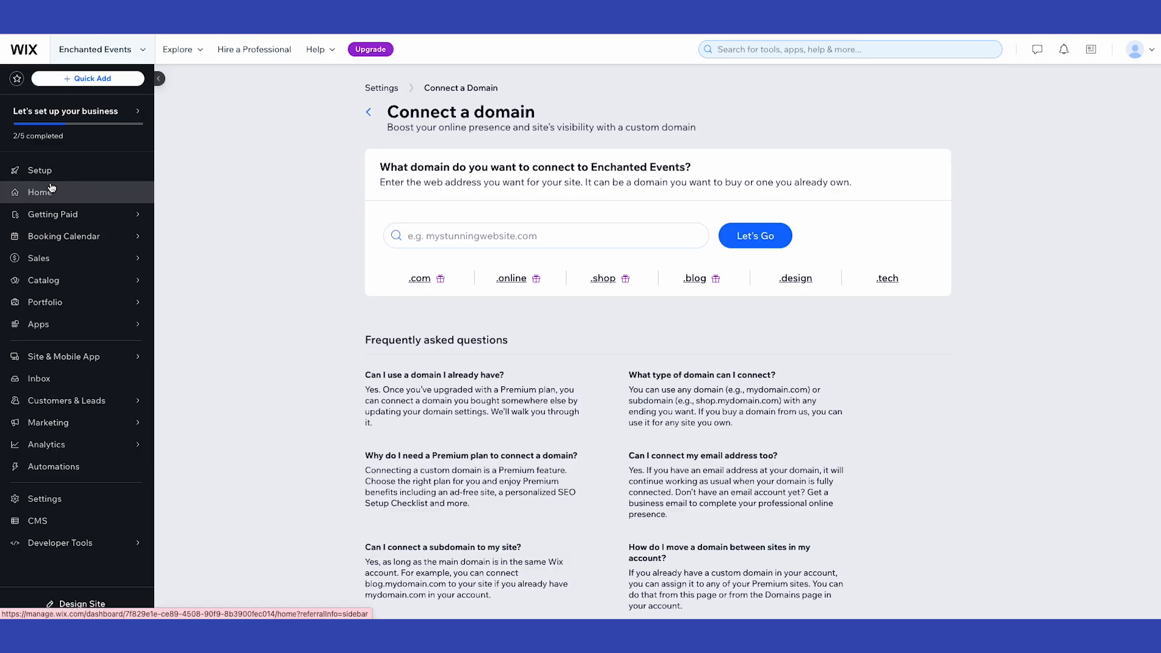
# Reopen the site's design editor from the dashboard home and switch to the mobile version, skipping the introduction
pyautogui.click(52, 190)
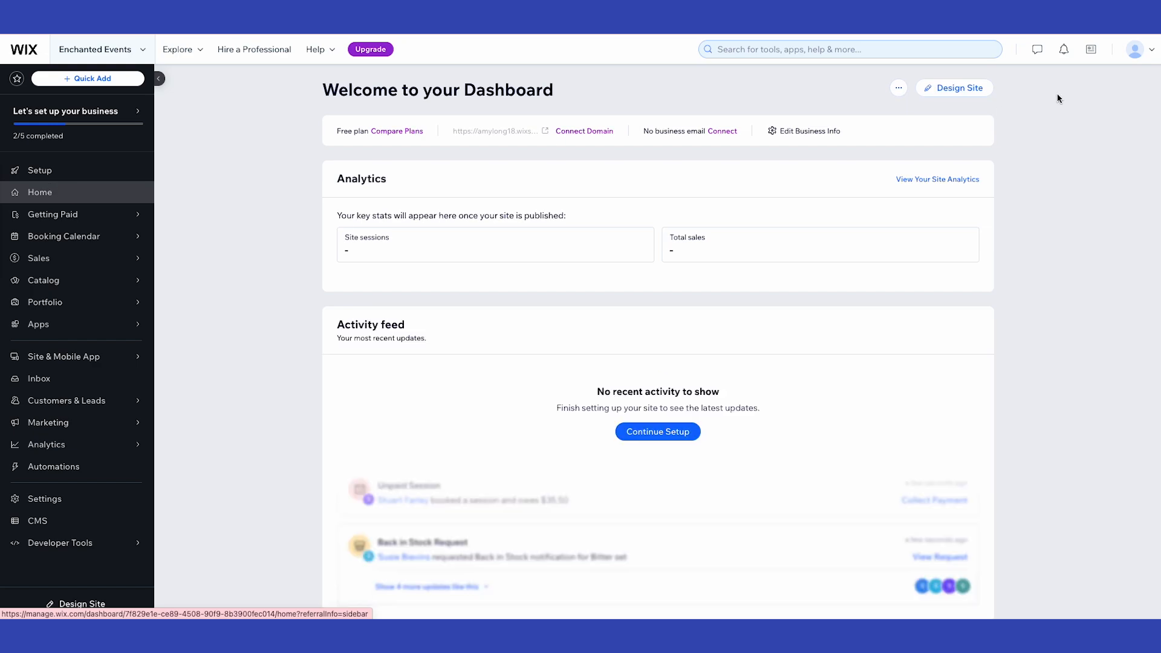
pyautogui.click(956, 88)
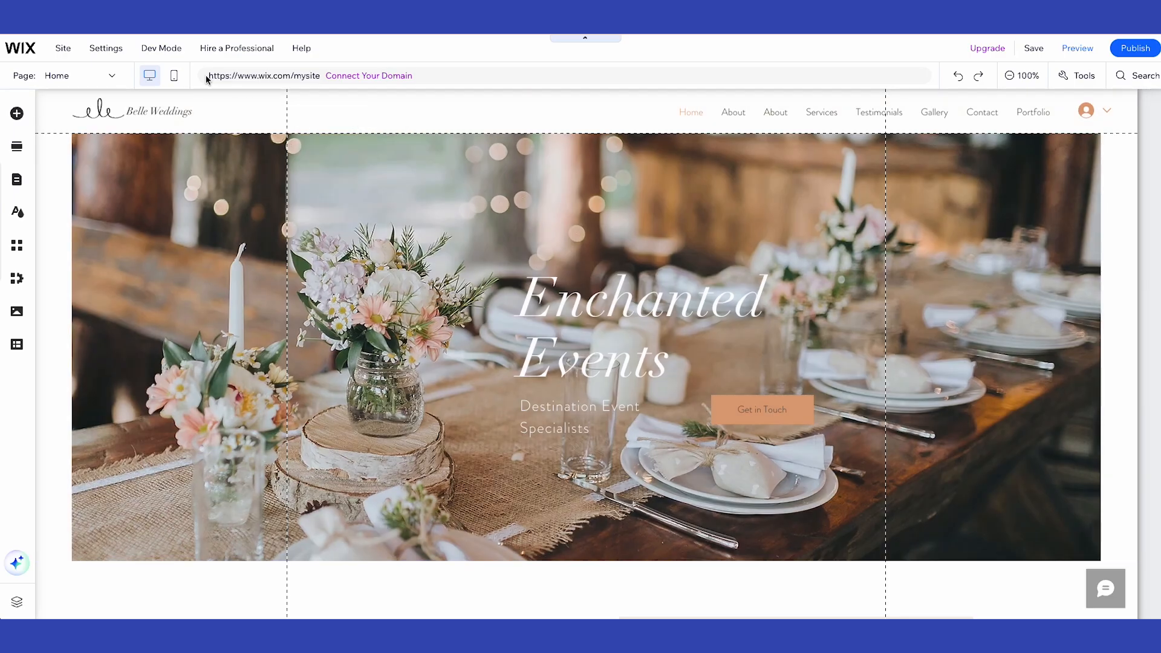
pyautogui.click(174, 78)
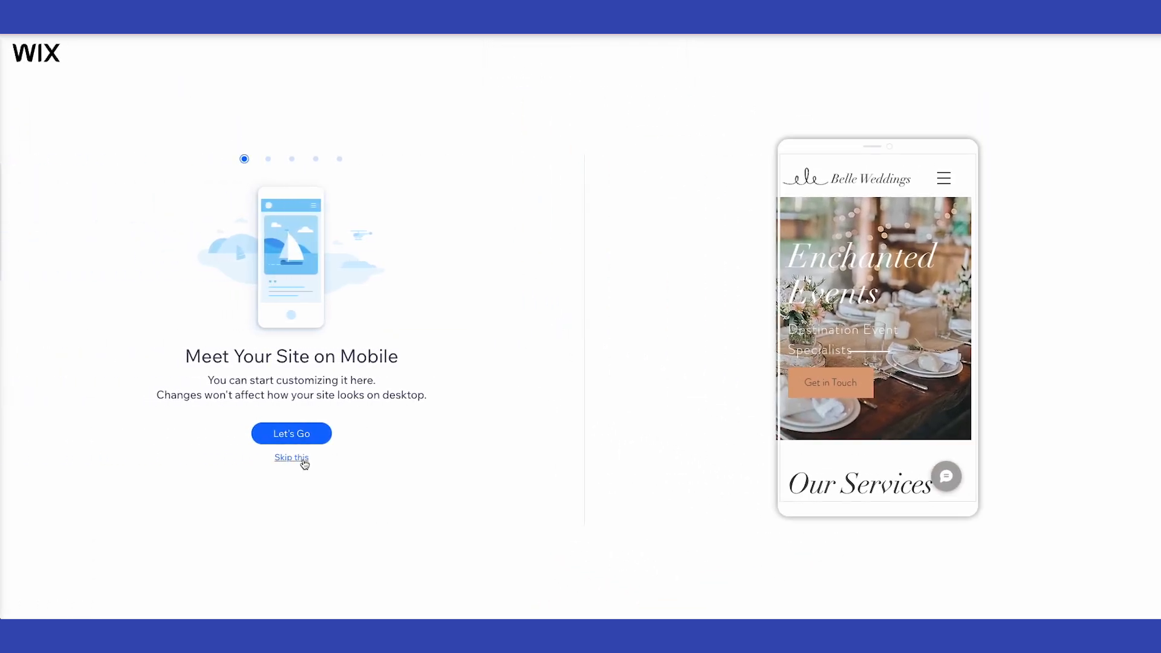
pyautogui.click(296, 459)
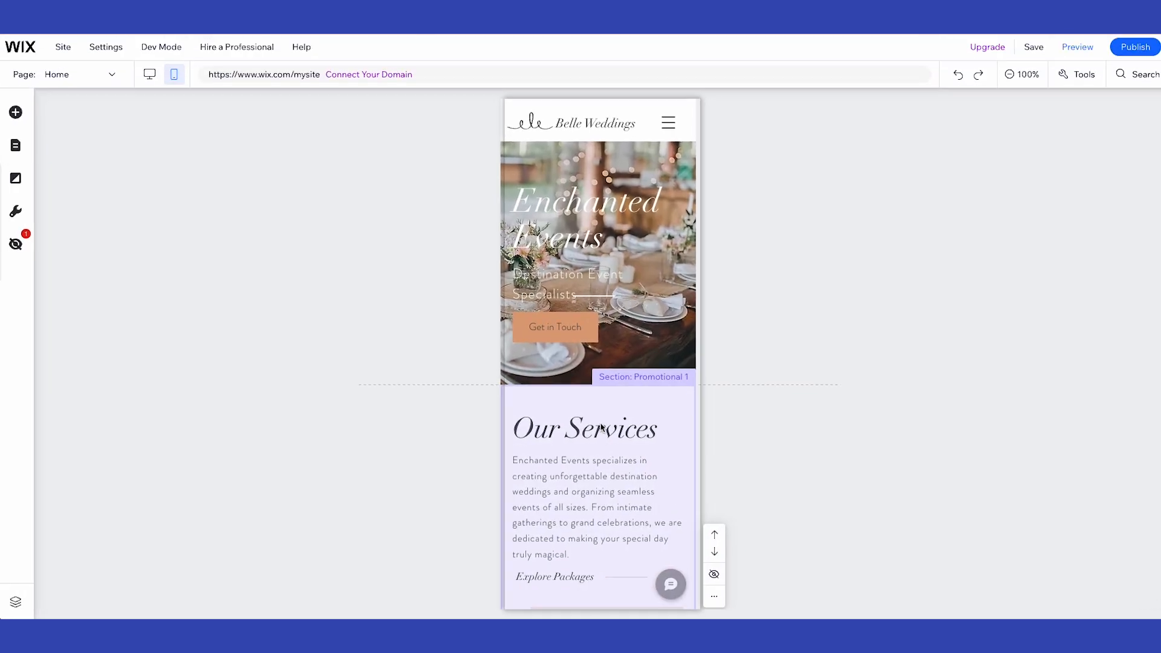
# Check the sections of the mobile home page and publish the site
pyautogui.scroll(-5, 619, 421)
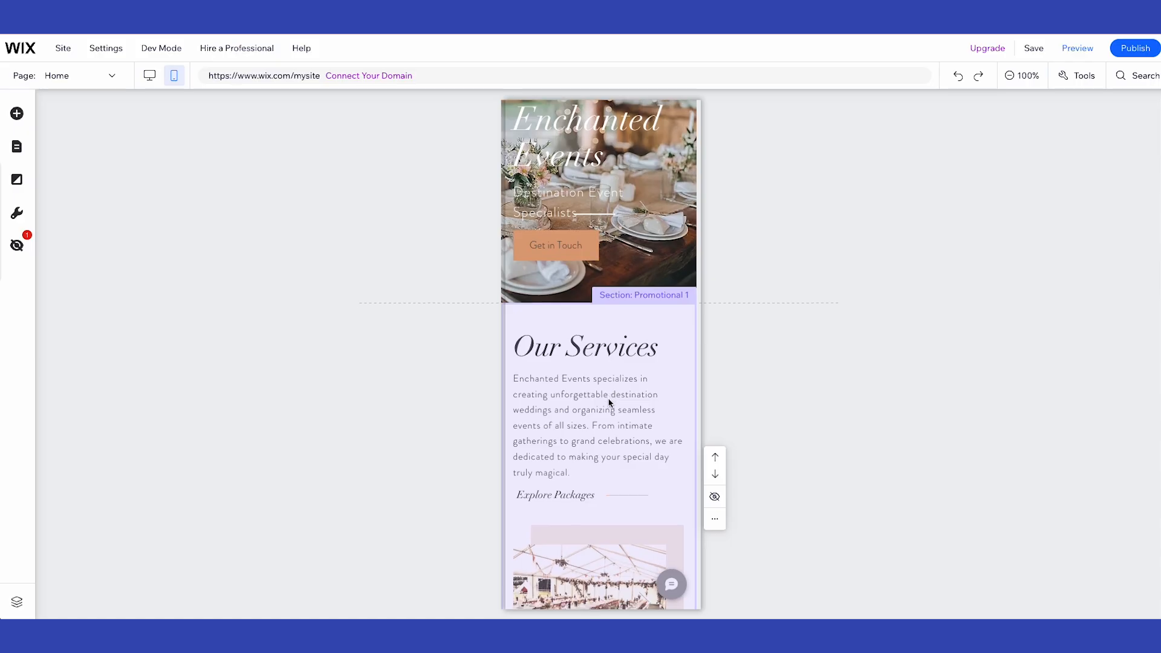
pyautogui.scroll(-10, 613, 391)
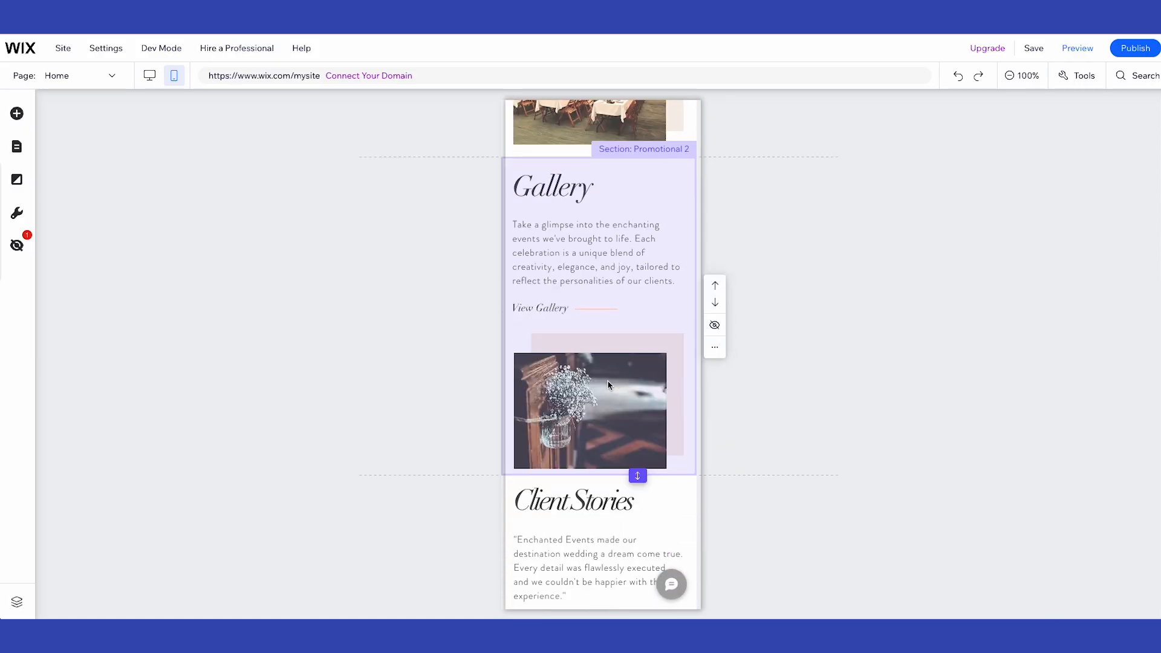
pyautogui.scroll(-4, 607, 387)
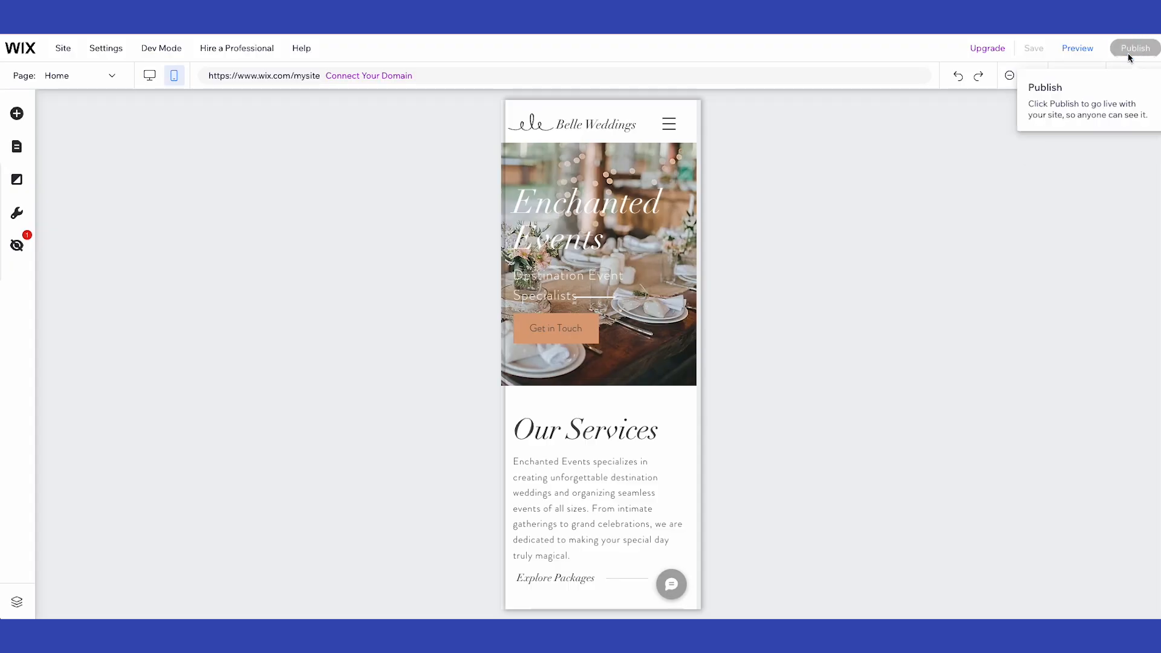
pyautogui.click(1127, 53)
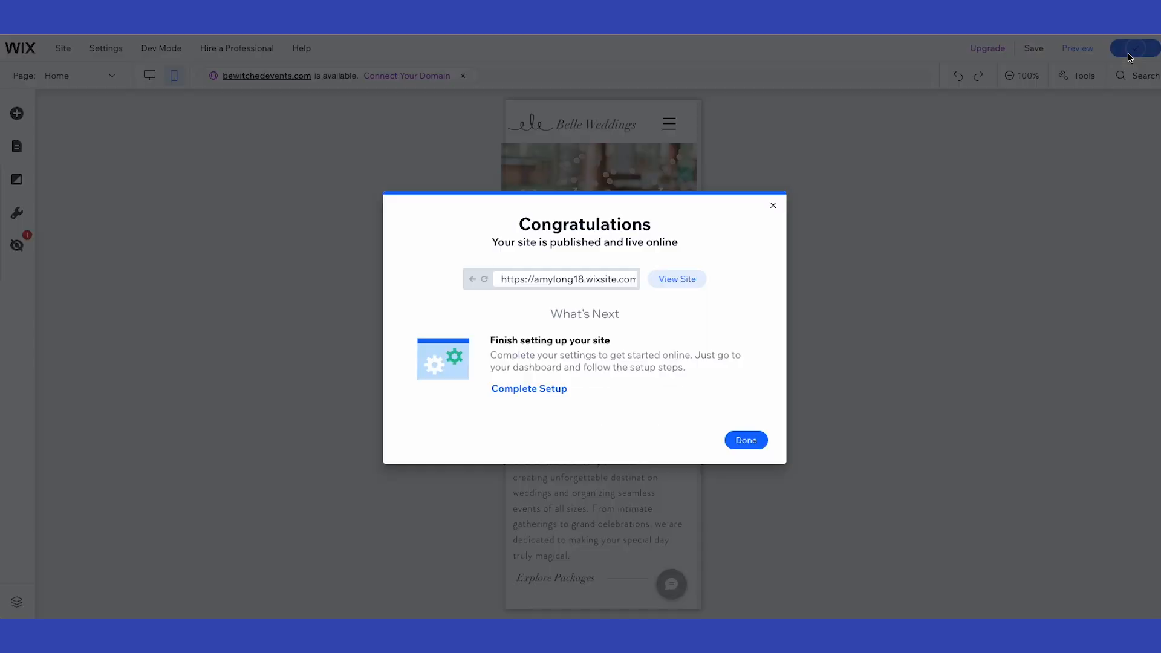